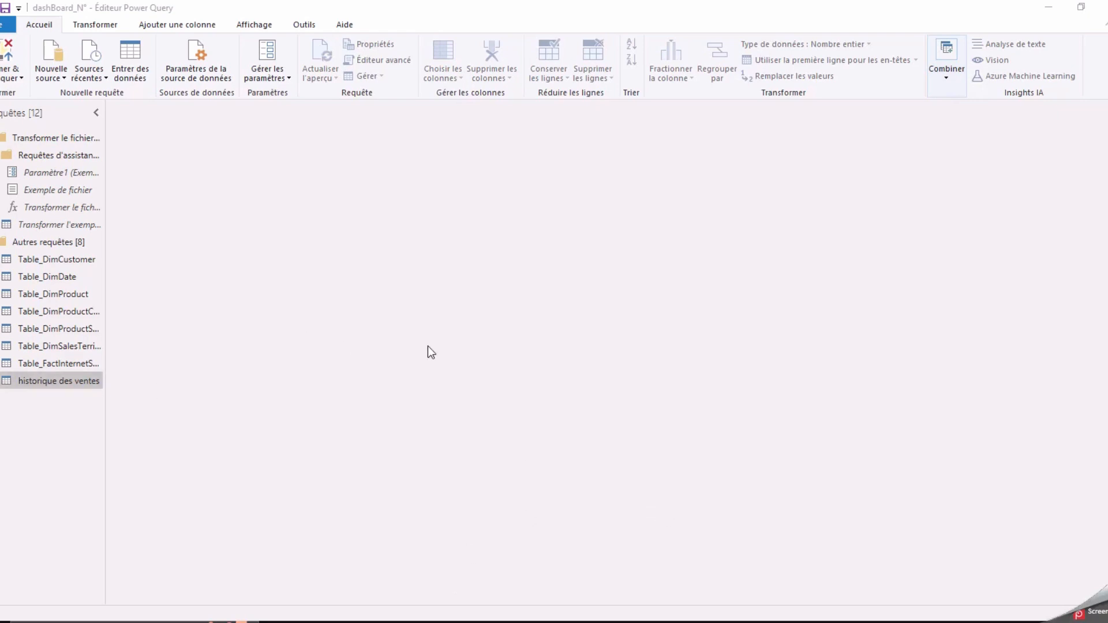
Step: Append historique des ventes to Table_FactInternetSales as a new query, combining the two tables
{"action": "left_click", "coordinate": [945, 81]}
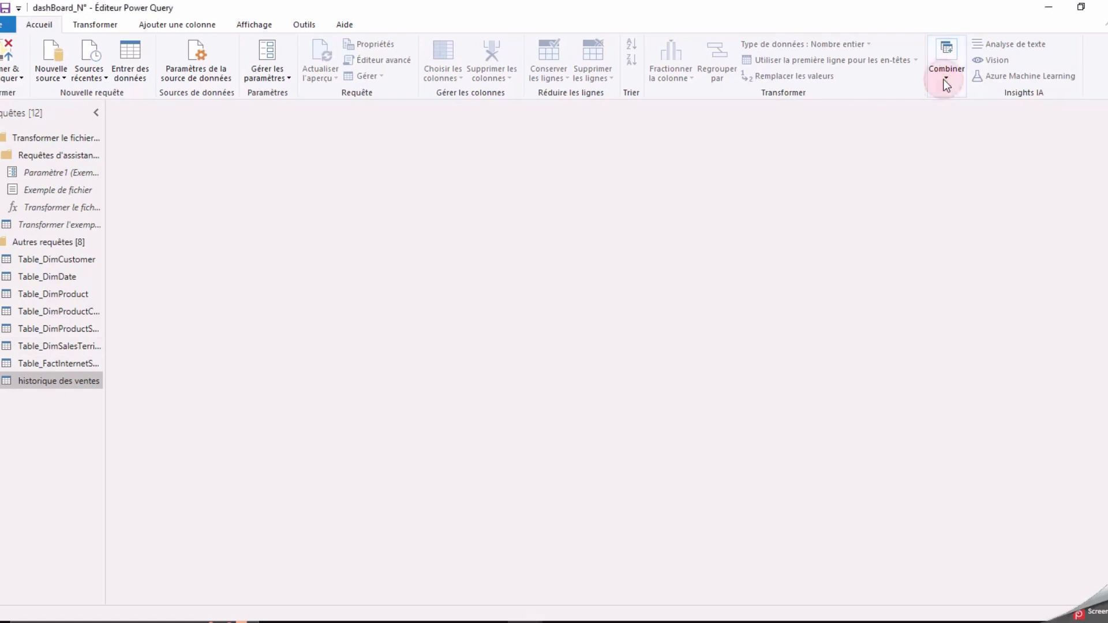
{"action": "left_click", "coordinate": [949, 78]}
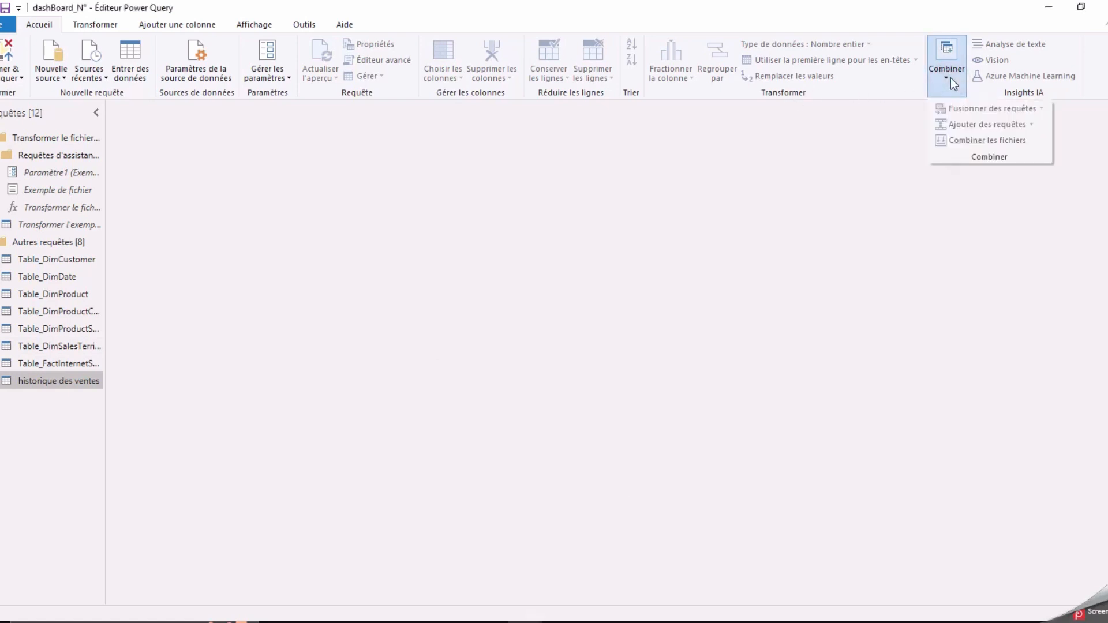
{"action": "left_click", "coordinate": [77, 380]}
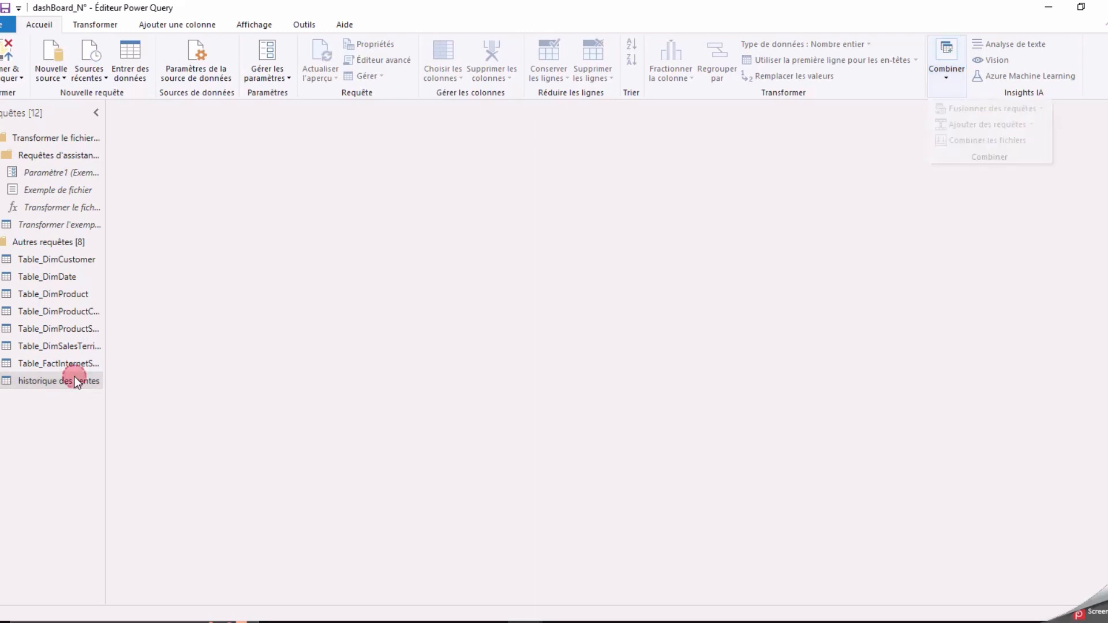
{"action": "left_click", "coordinate": [38, 382]}
{"action": "left_click", "coordinate": [46, 360]}
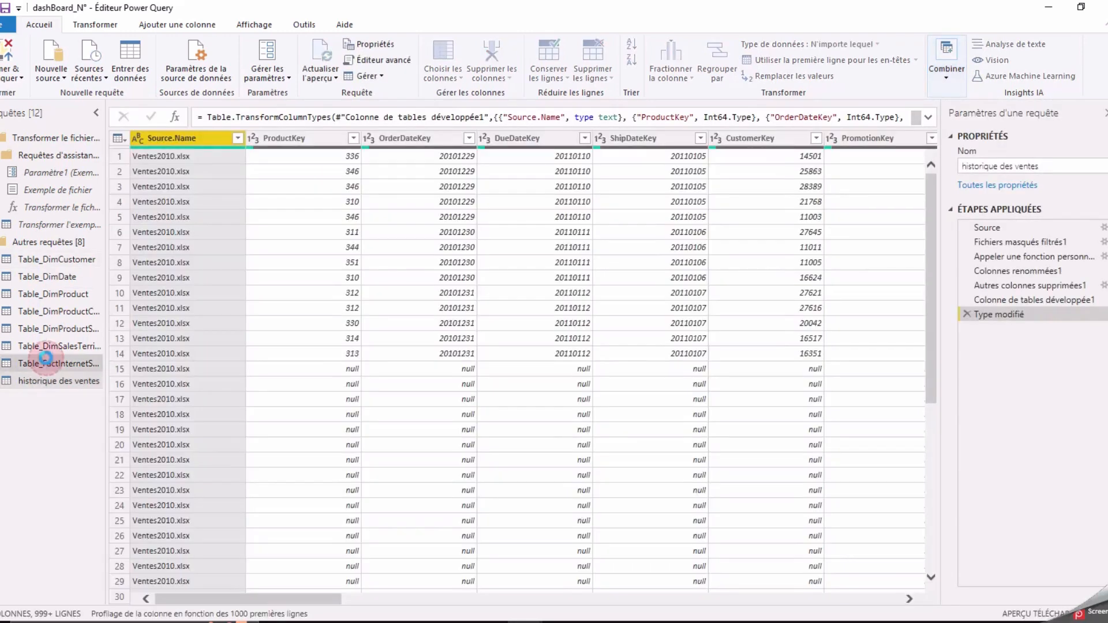
{"action": "left_click", "coordinate": [949, 84]}
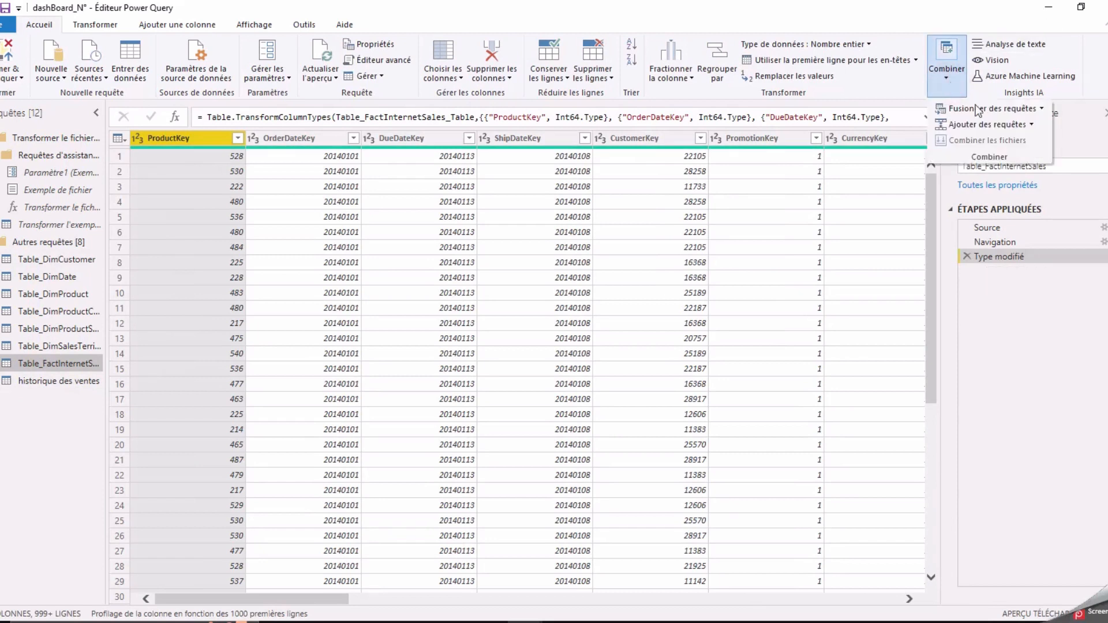
{"action": "left_click", "coordinate": [1030, 125]}
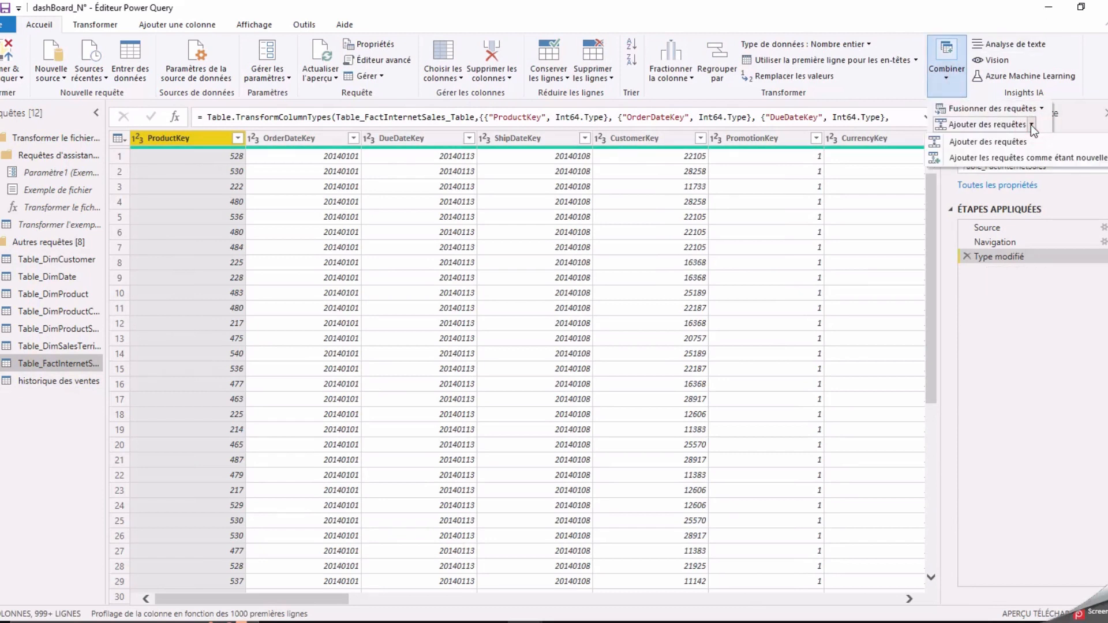
{"action": "left_click", "coordinate": [1030, 158]}
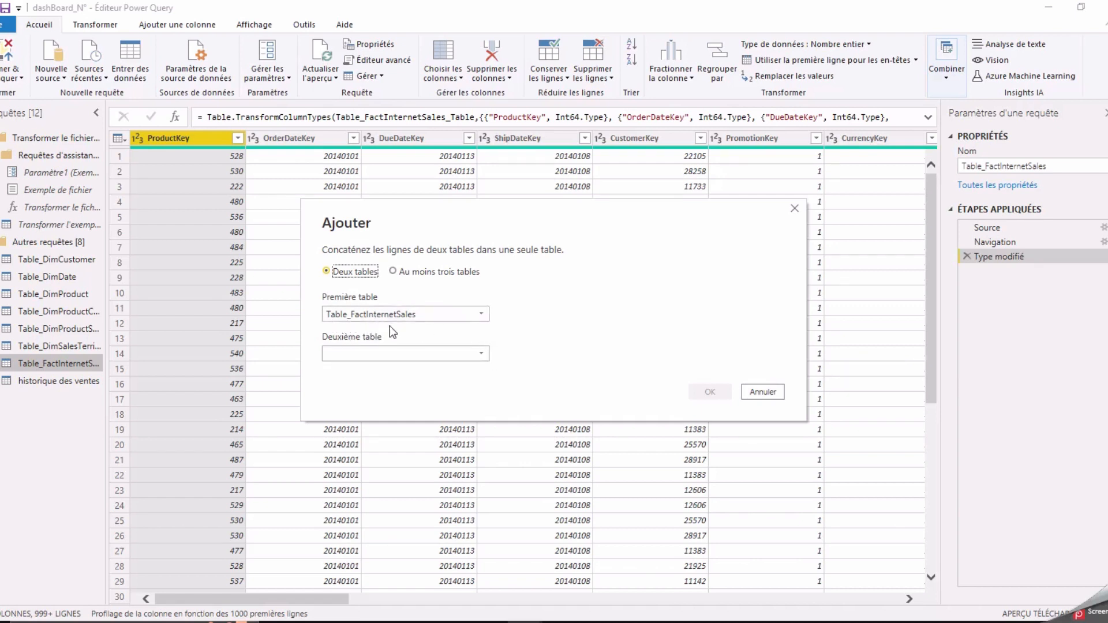
{"action": "left_click", "coordinate": [481, 354]}
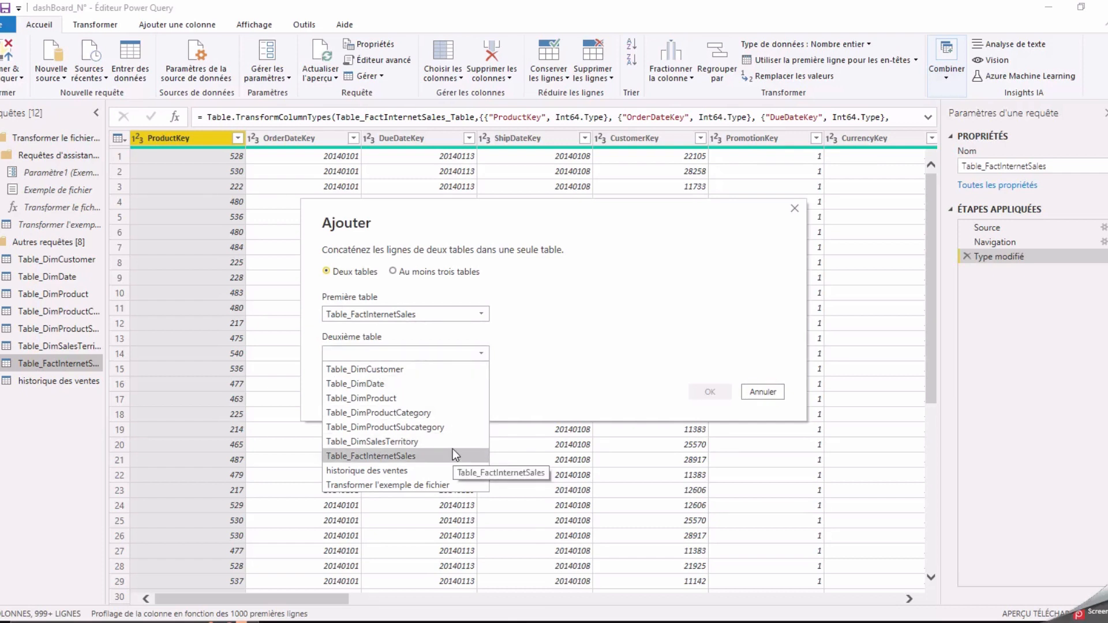
{"action": "left_click", "coordinate": [437, 472]}
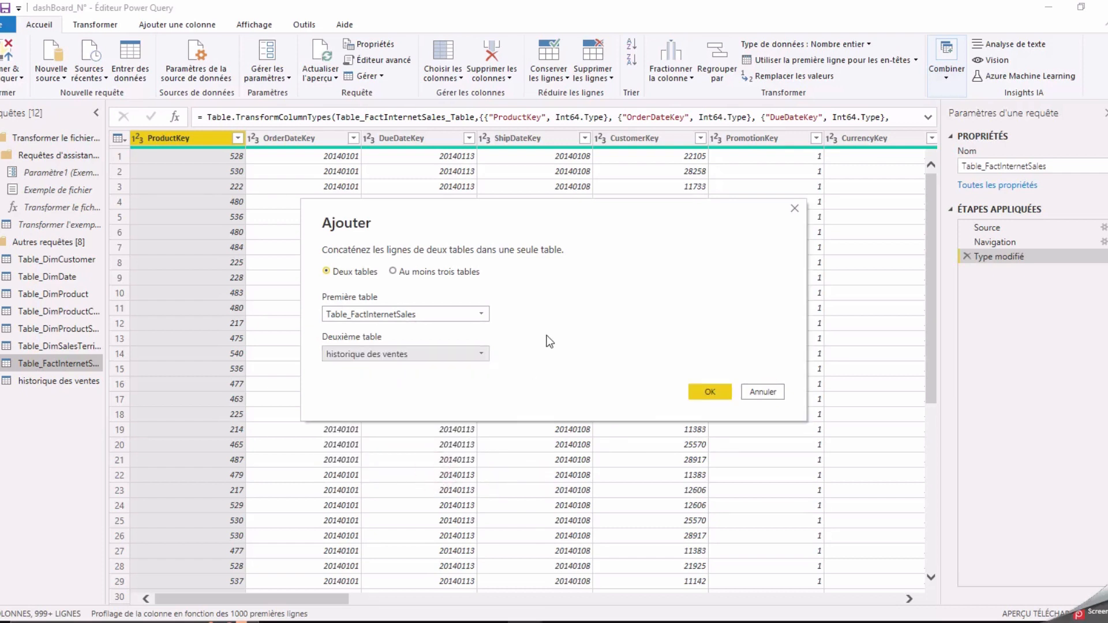
{"action": "left_click", "coordinate": [715, 392]}
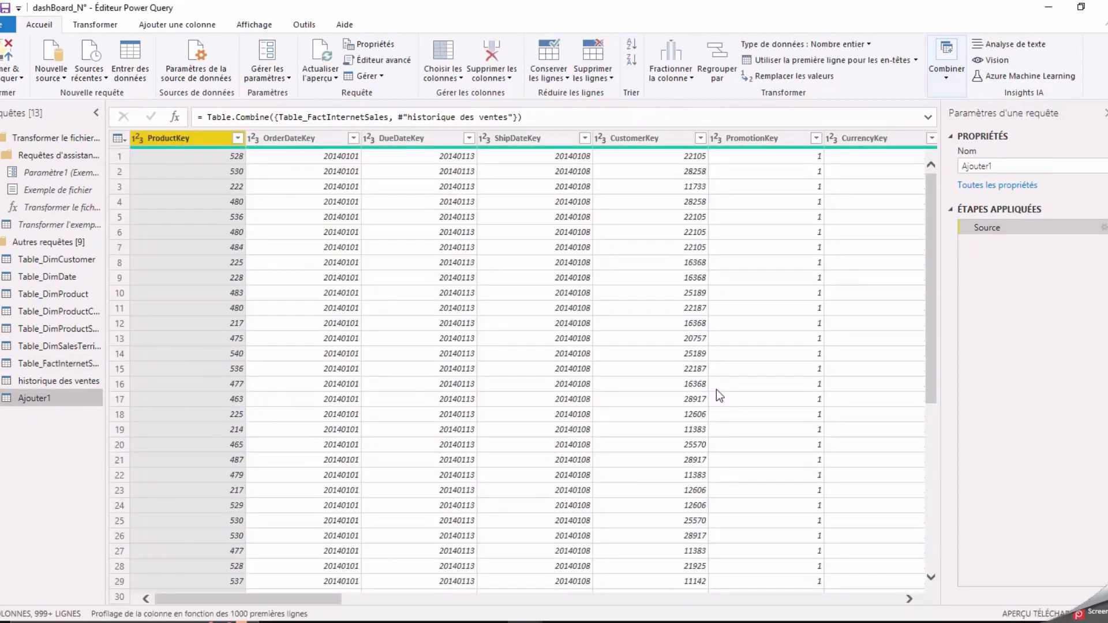
Step: Rename the new appended query as Ventes
{"action": "double_click", "coordinate": [40, 401]}
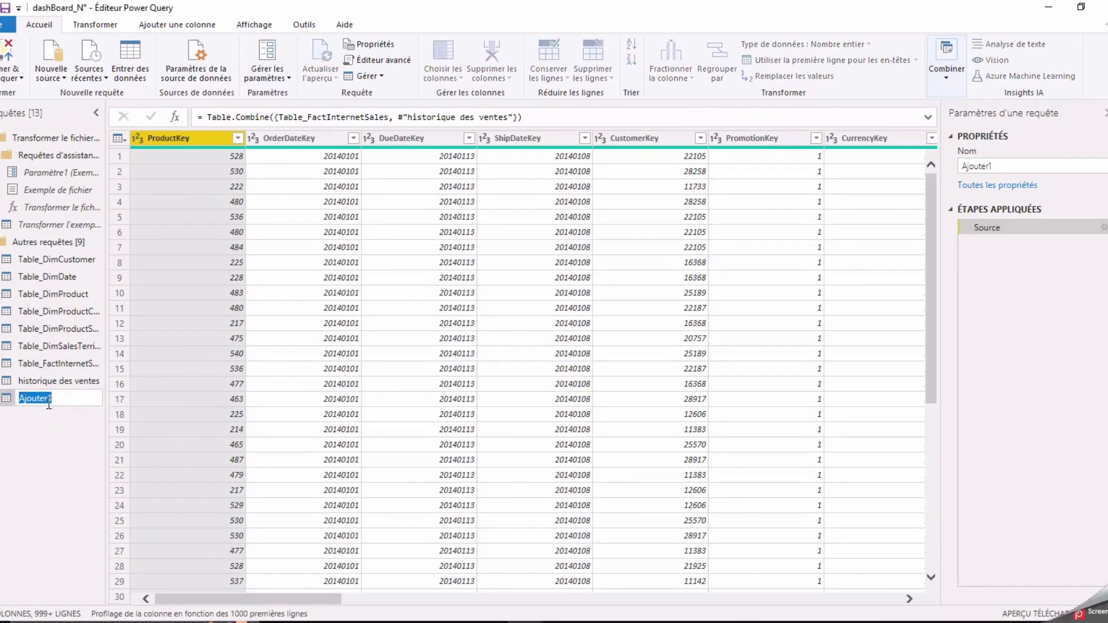
{"action": "type", "text": "Ventes"}
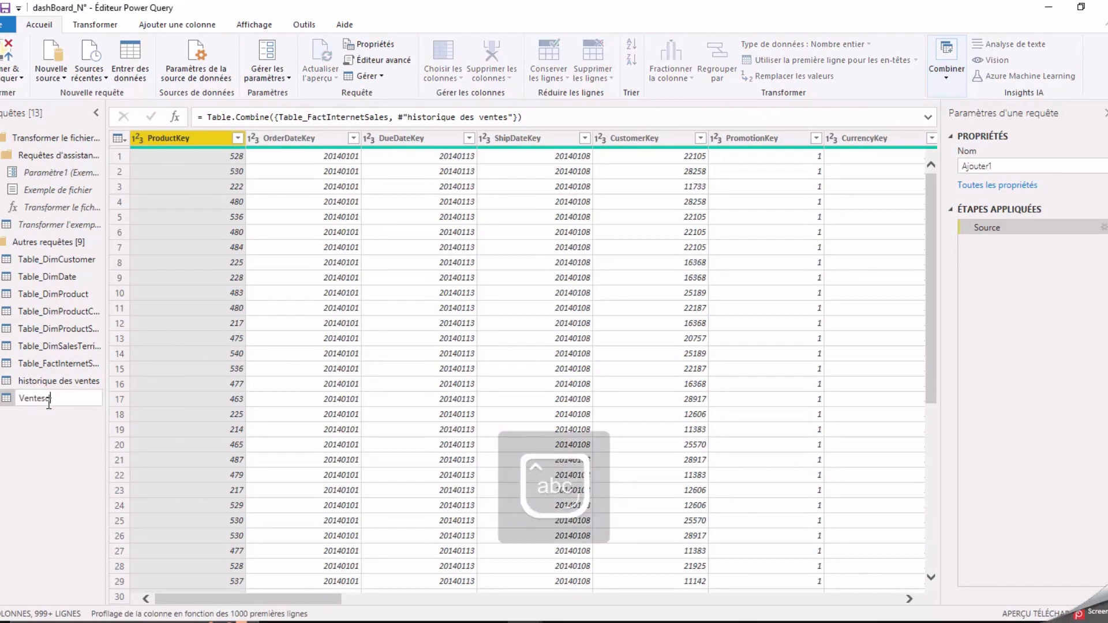
{"action": "key", "text": "BackSpace"}
{"action": "key", "text": "Return"}
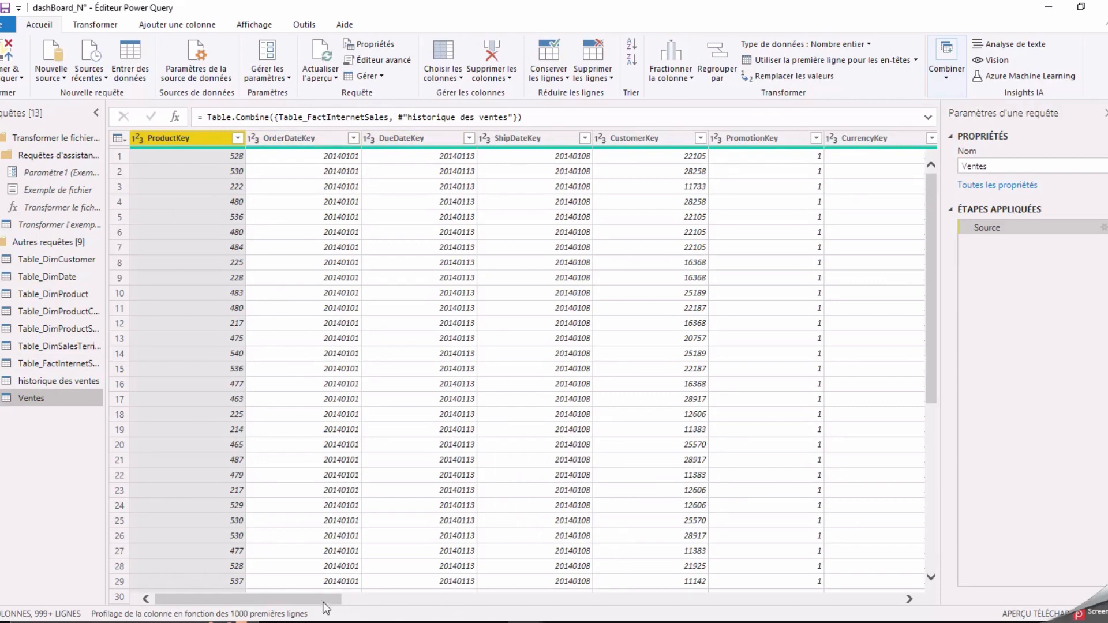
Step: In the Ventes column selection, keep only ProductKey, OrderDateKey, CustomerKey, SalesTerritoryKey, SalesOrderNumber, SalesOrderLineNumber and OrderQuantity
{"action": "left_click_drag", "start_coordinate": [324, 599], "coordinate": [815, 599]}
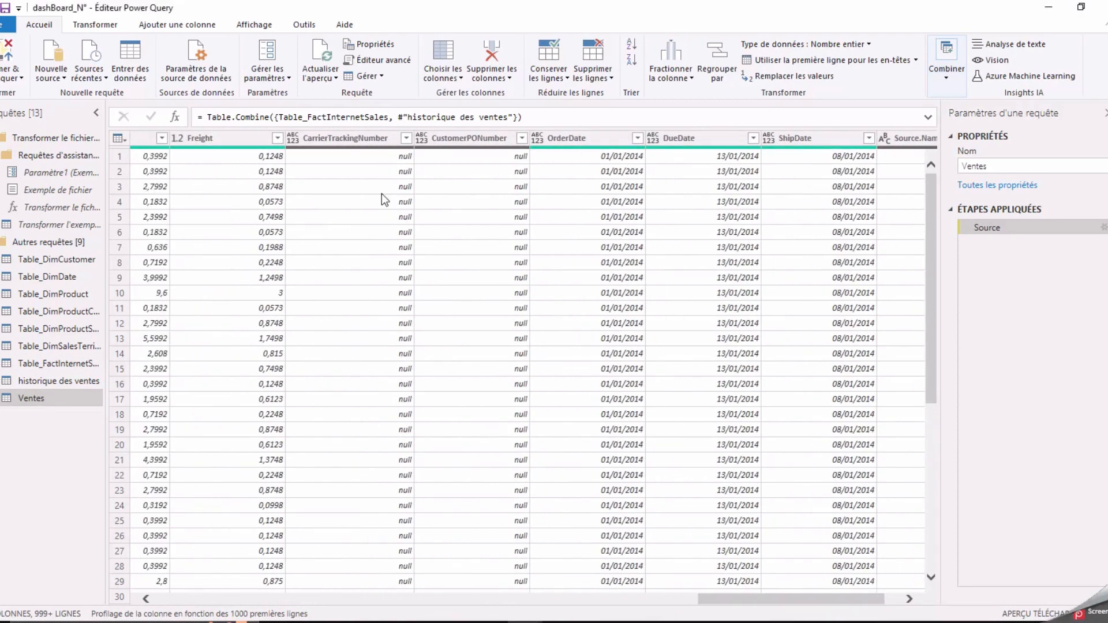
{"action": "left_click_drag", "start_coordinate": [747, 596], "coordinate": [158, 578]}
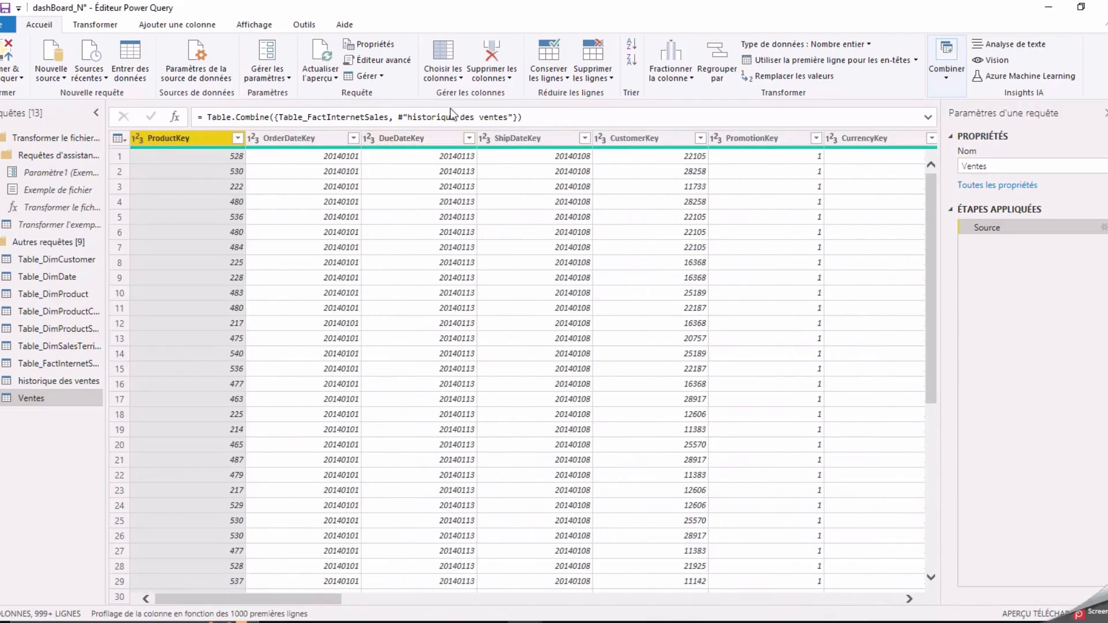
{"action": "left_click", "coordinate": [456, 50]}
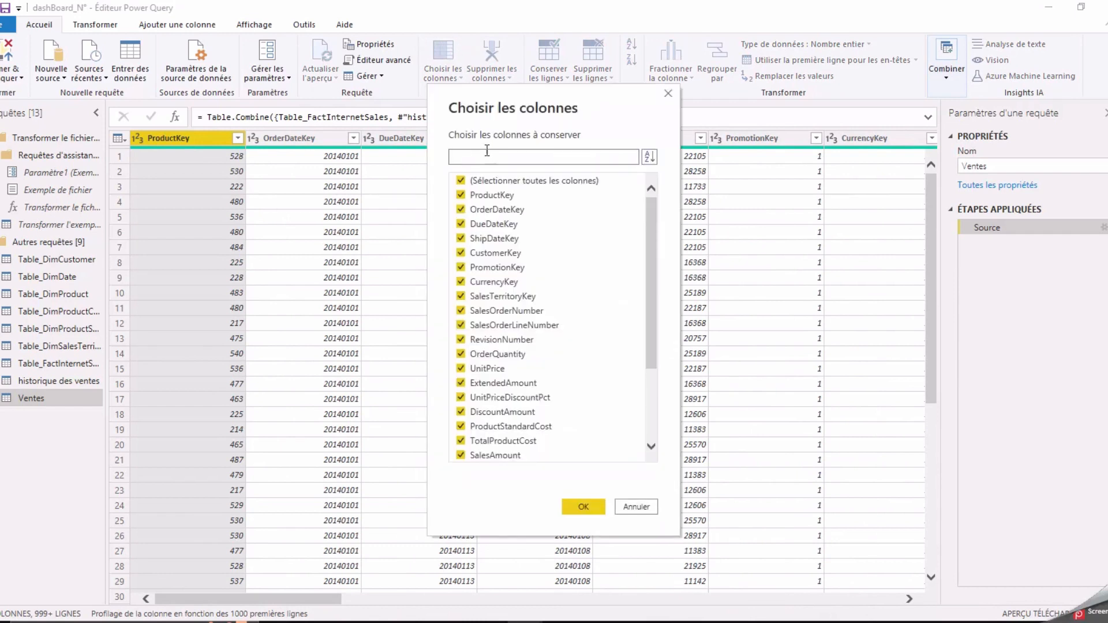
{"action": "left_click", "coordinate": [460, 182]}
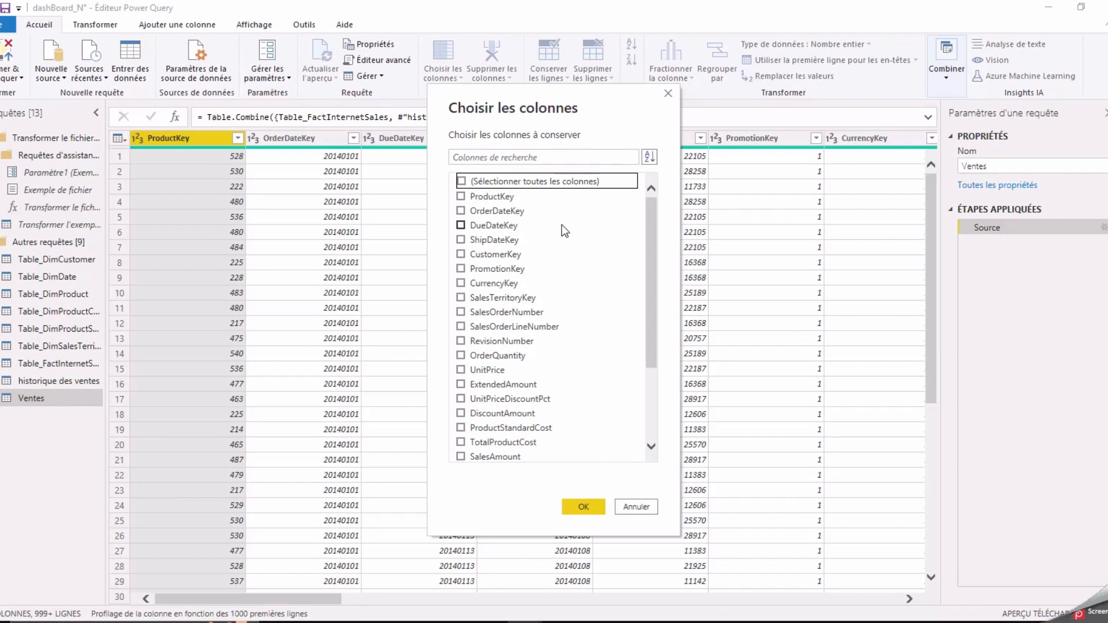
{"action": "left_click", "coordinate": [461, 196]}
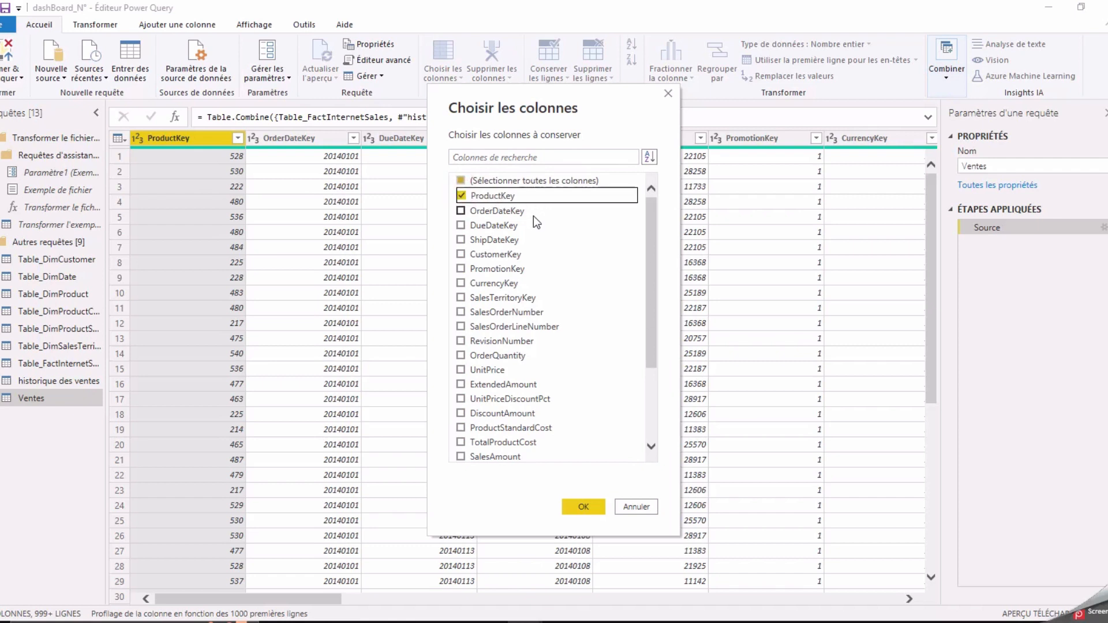
{"action": "left_click", "coordinate": [461, 210]}
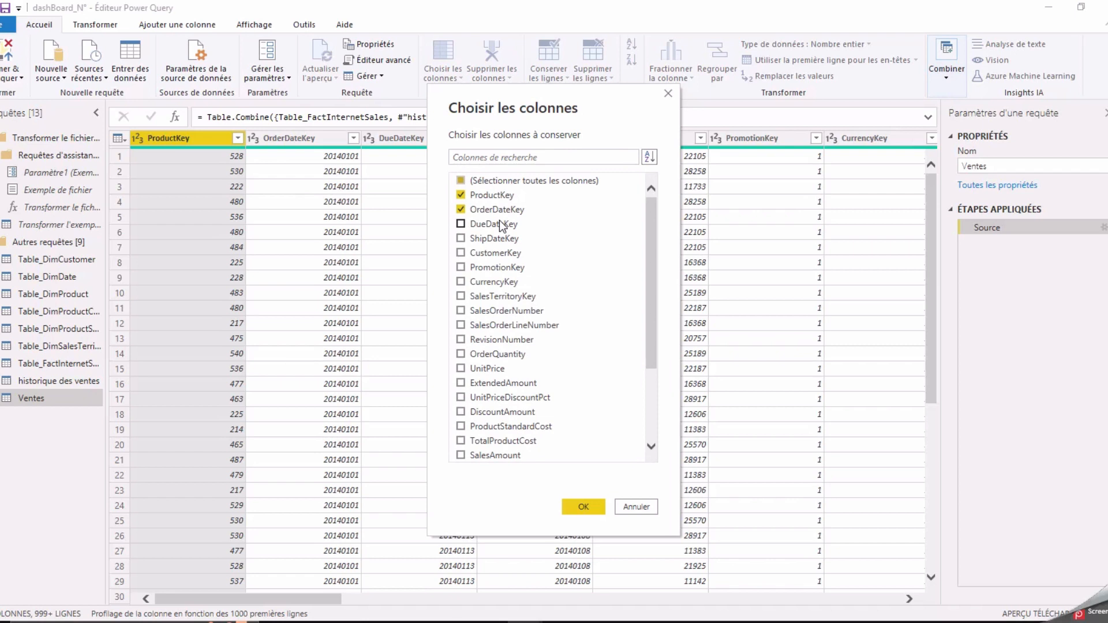
{"action": "left_click", "coordinate": [505, 255]}
{"action": "left_click", "coordinate": [511, 299]}
{"action": "left_click", "coordinate": [516, 314]}
{"action": "left_click", "coordinate": [545, 328]}
{"action": "left_click", "coordinate": [509, 356]}
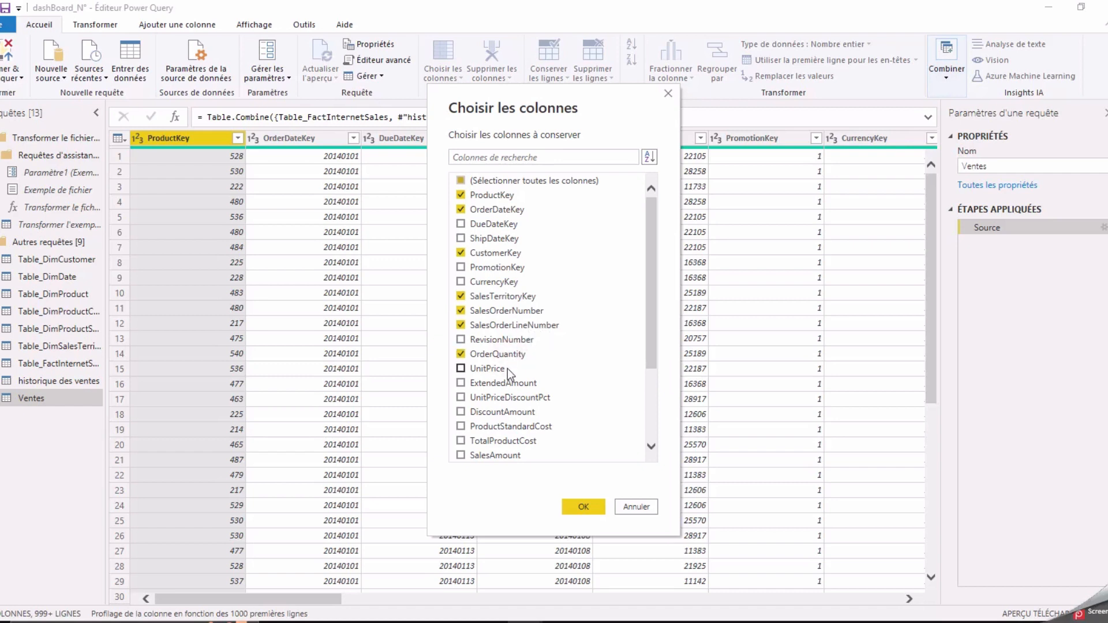
Step: Add UnitPrice, UnitPriceDiscountPct, TotalProductCost and SalesAmount to the columns kept in Ventes, and apply the selection
{"action": "left_click", "coordinate": [499, 374]}
{"action": "left_click", "coordinate": [525, 399]}
{"action": "left_click", "coordinate": [516, 442]}
{"action": "scroll", "coordinate": [536, 427], "scroll_direction": "down", "scroll_amount": 3}
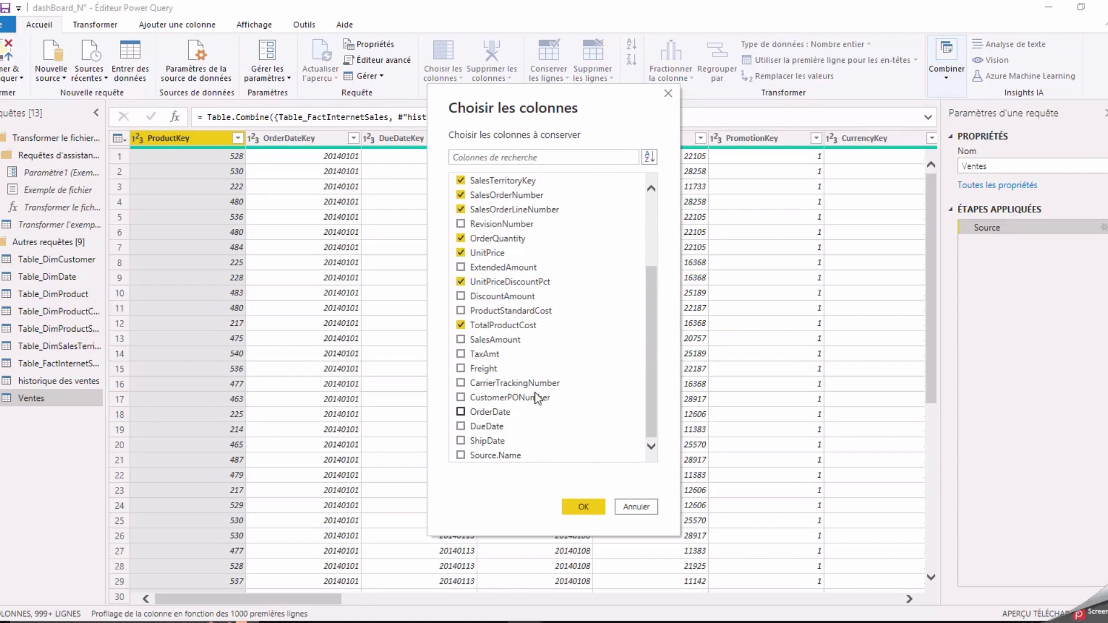
{"action": "left_click", "coordinate": [486, 340]}
{"action": "left_click", "coordinate": [573, 500]}
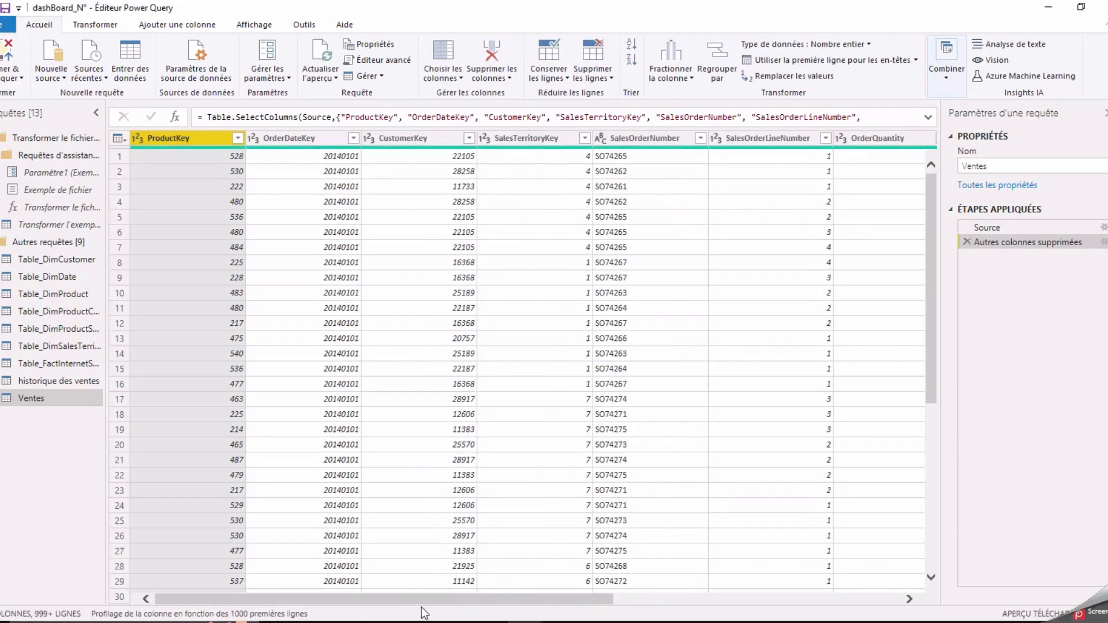
{"action": "scroll", "coordinate": [421, 598], "scroll_direction": "right", "scroll_amount": 5}
{"action": "scroll", "coordinate": [416, 599], "scroll_direction": "left", "scroll_amount": 5}
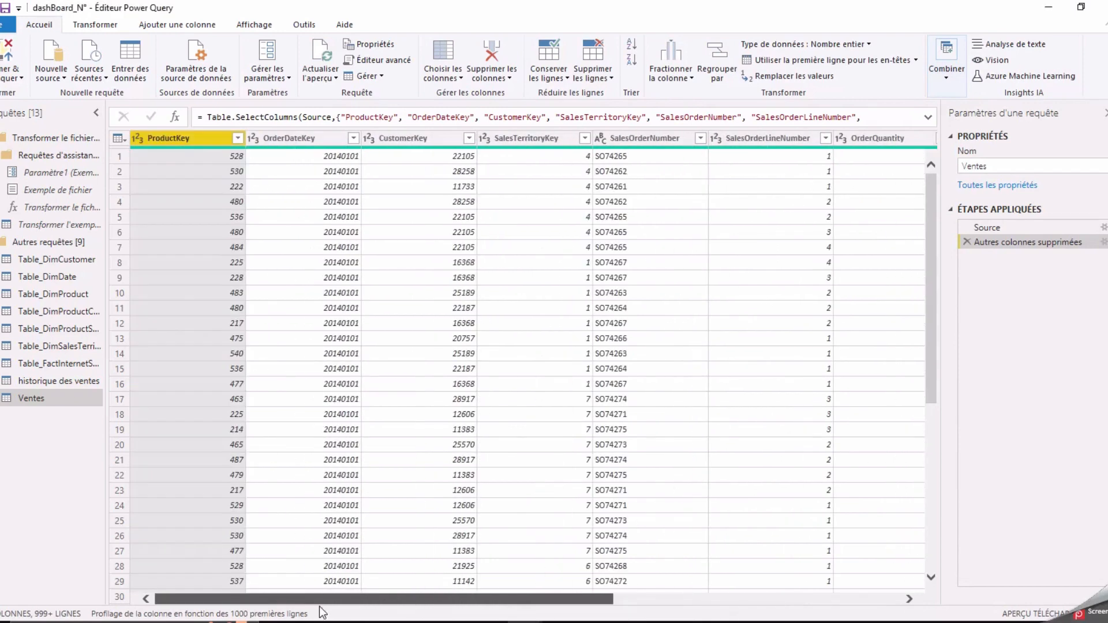
Step: Try to save the report with the Appliquer plus tard option for the pending query changes
{"action": "left_click", "coordinate": [4, 8]}
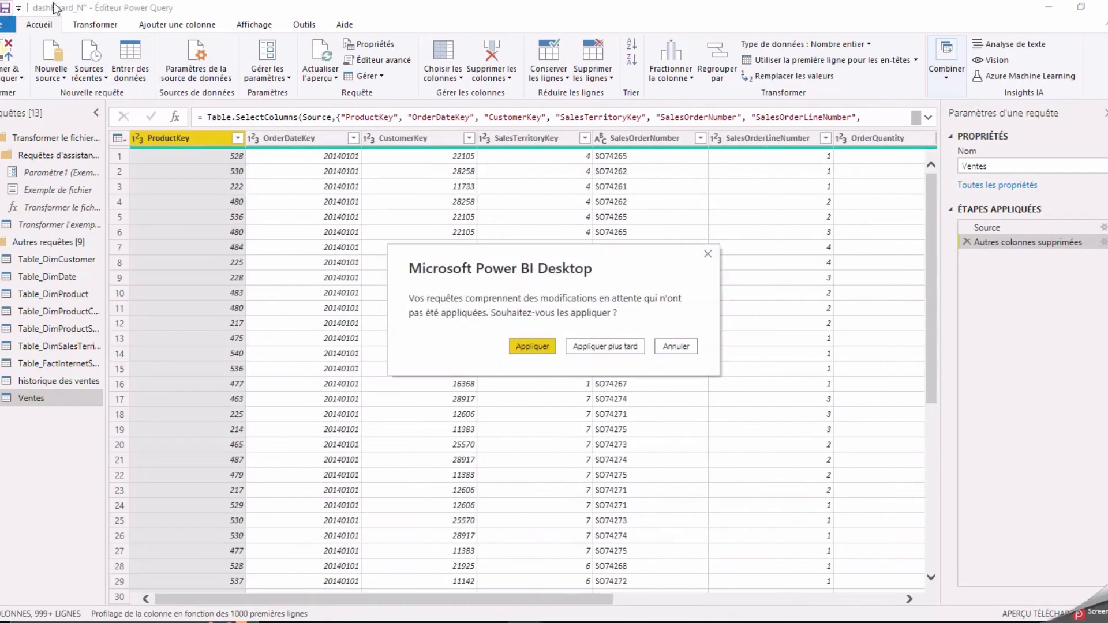
{"action": "left_click", "coordinate": [597, 347]}
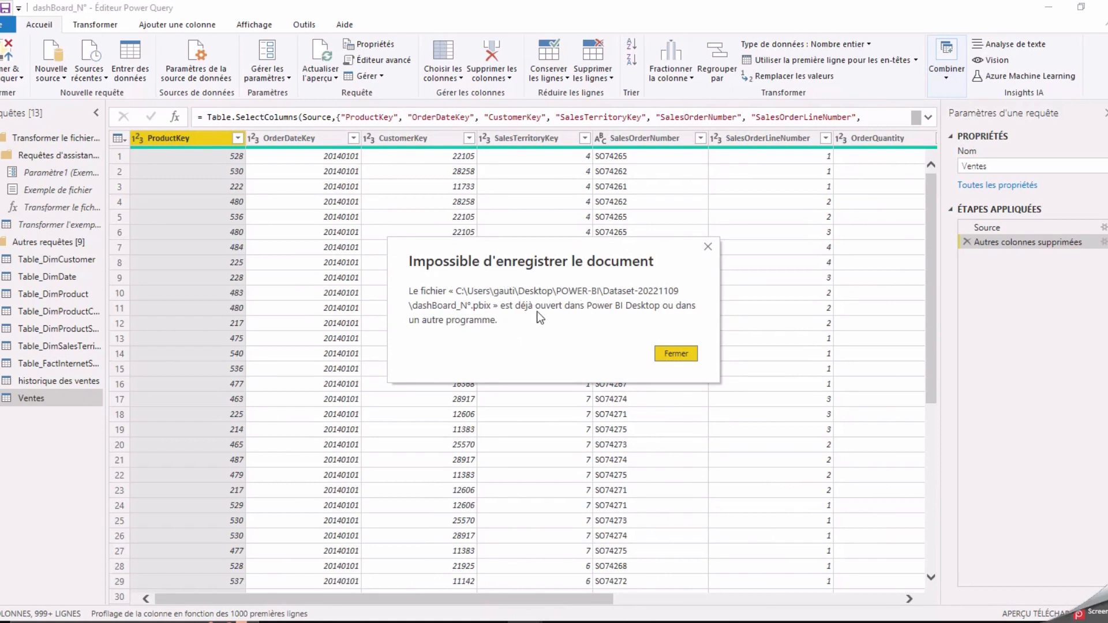
{"action": "left_click", "coordinate": [677, 348]}
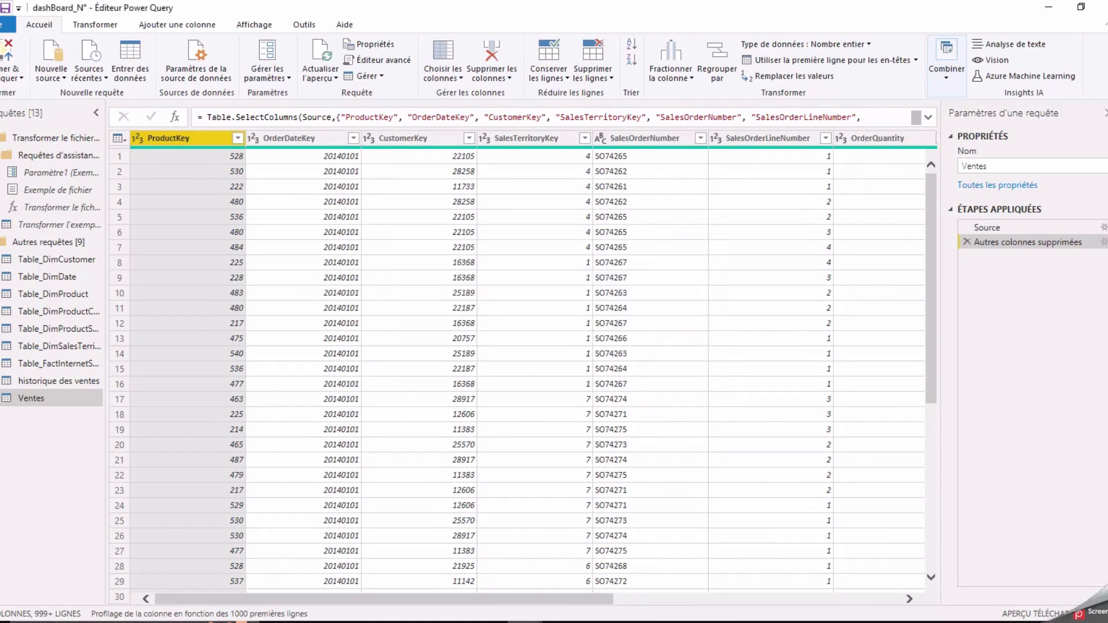
Step: Request closing of the two open dashBoard_N° report windows in Power BI Desktop
{"action": "mouse_move", "coordinate": [525, 622]}
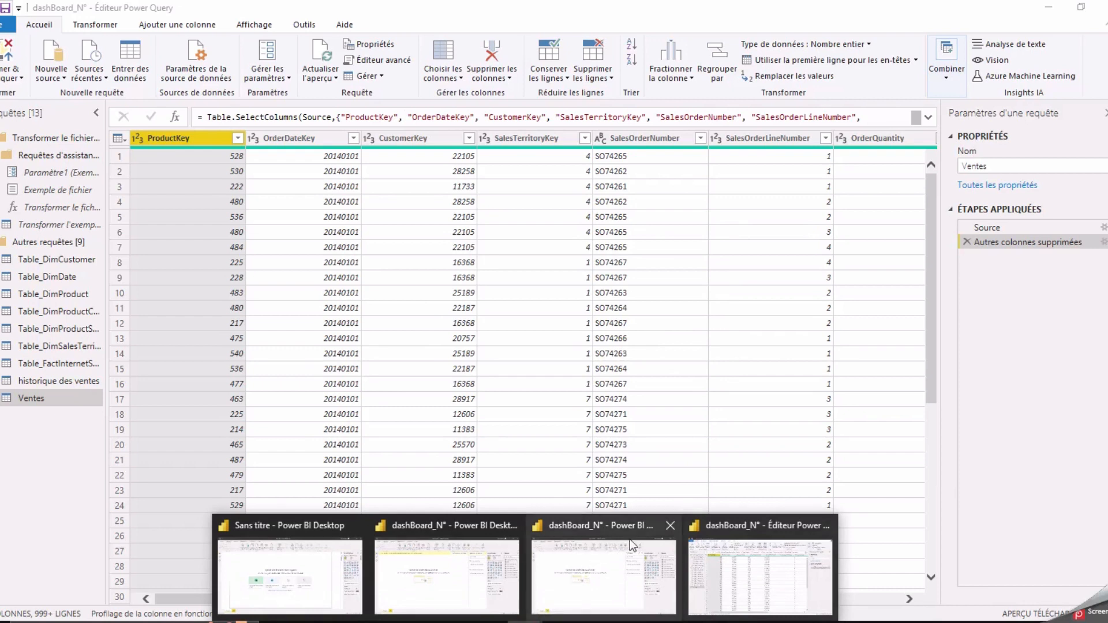
{"action": "mouse_move", "coordinate": [669, 539]}
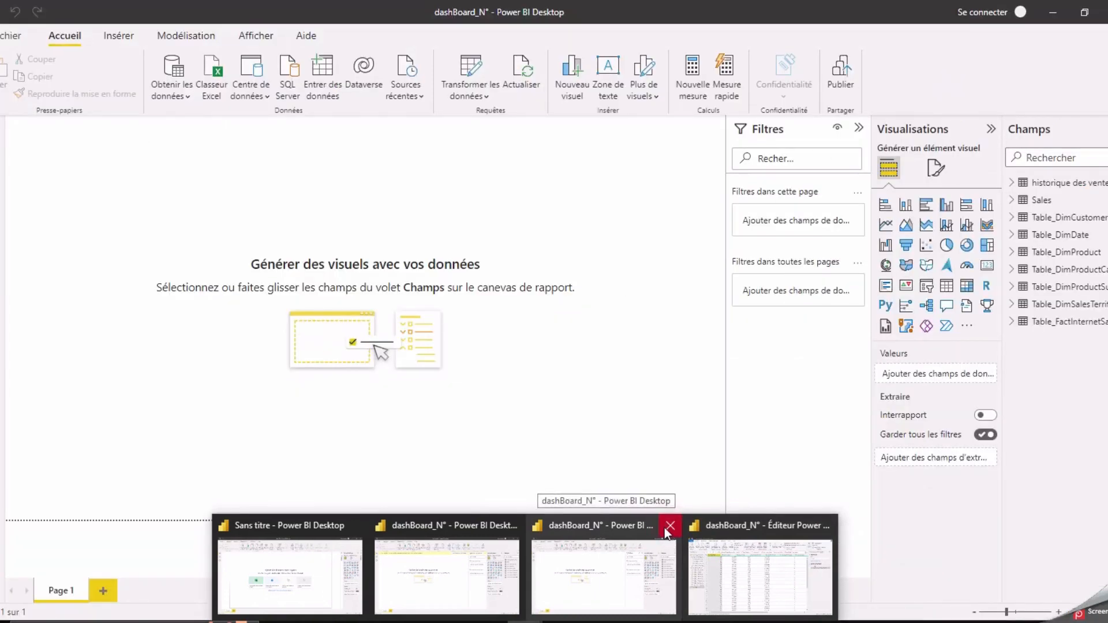
{"action": "left_click", "coordinate": [670, 526]}
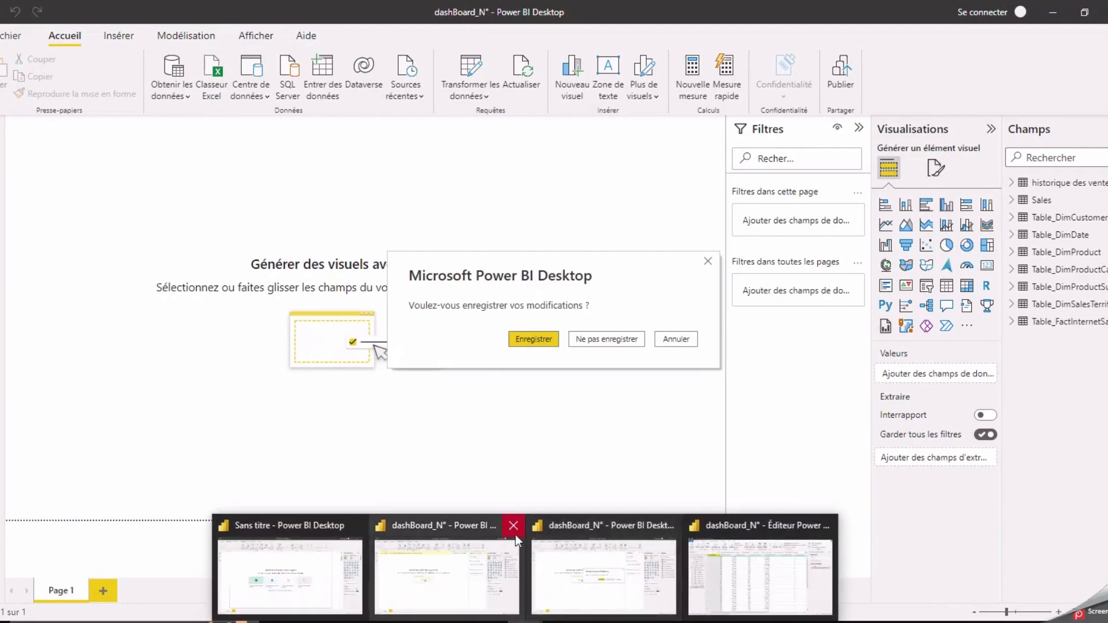
{"action": "left_click", "coordinate": [513, 528]}
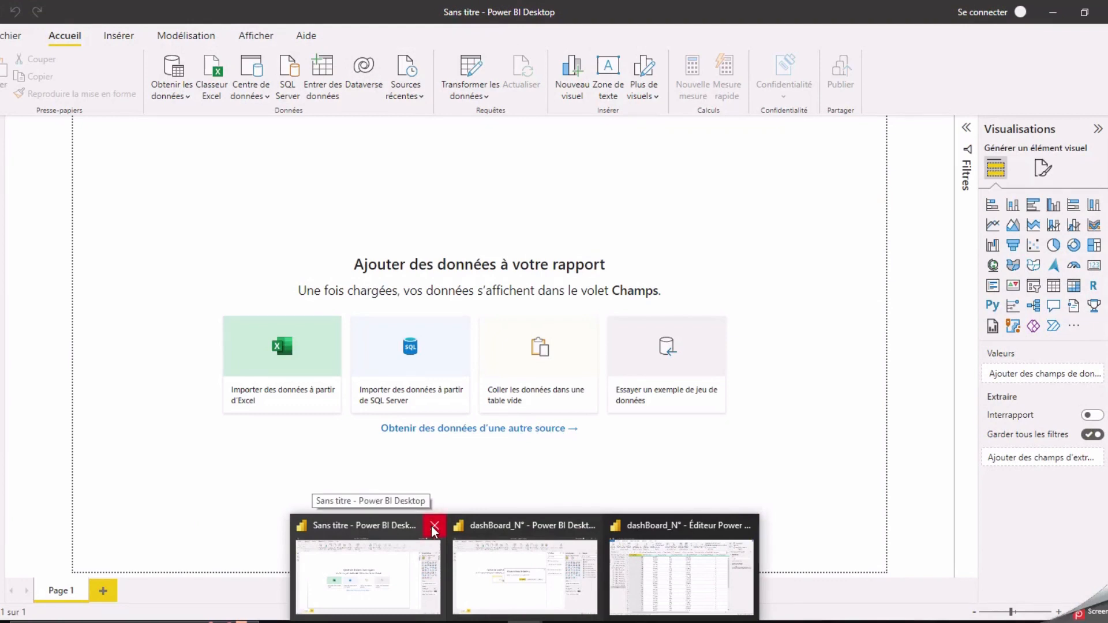
Step: Close the untitled Power BI Desktop report, saving it as dashboeard2 in the POWER-BI folder
{"action": "left_click", "coordinate": [434, 529]}
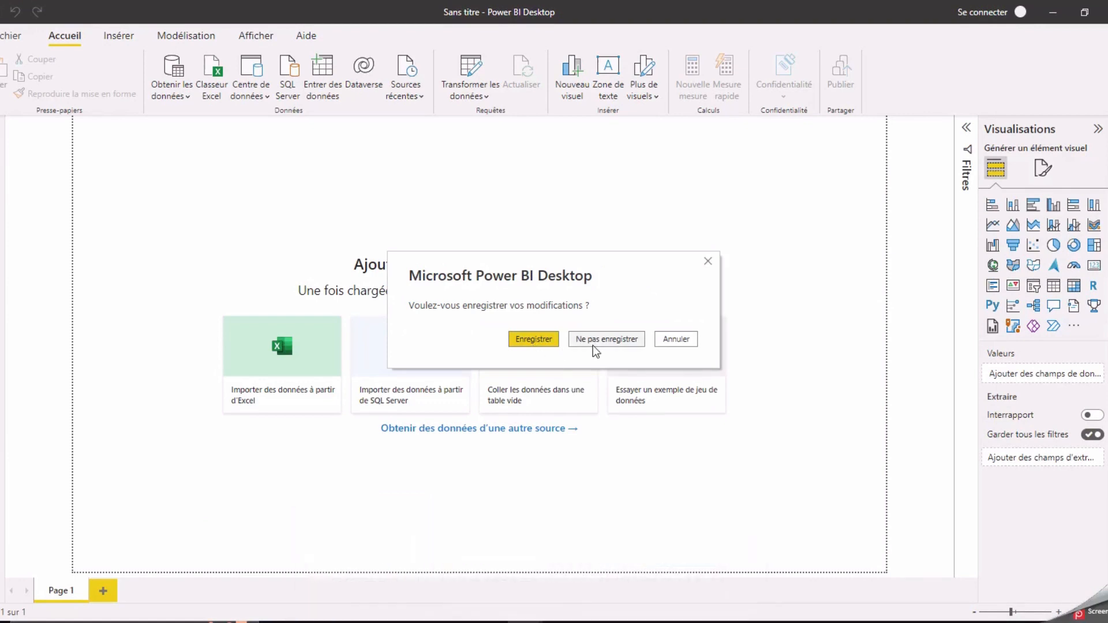
{"action": "left_click", "coordinate": [528, 339]}
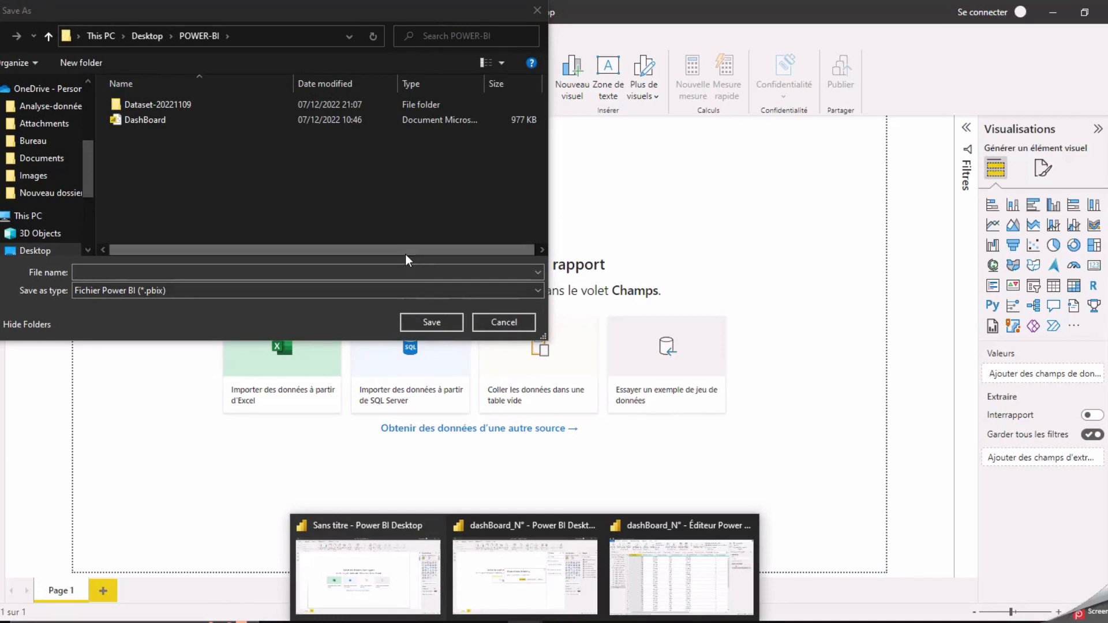
{"action": "left_click", "coordinate": [293, 272]}
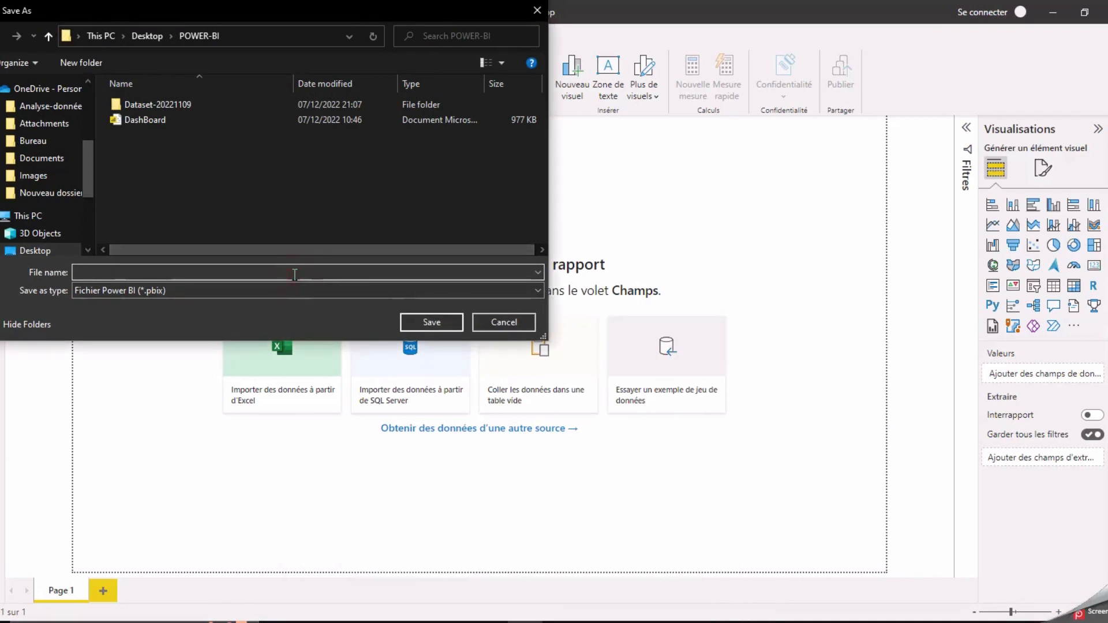
{"action": "type", "text": "dashboea"}
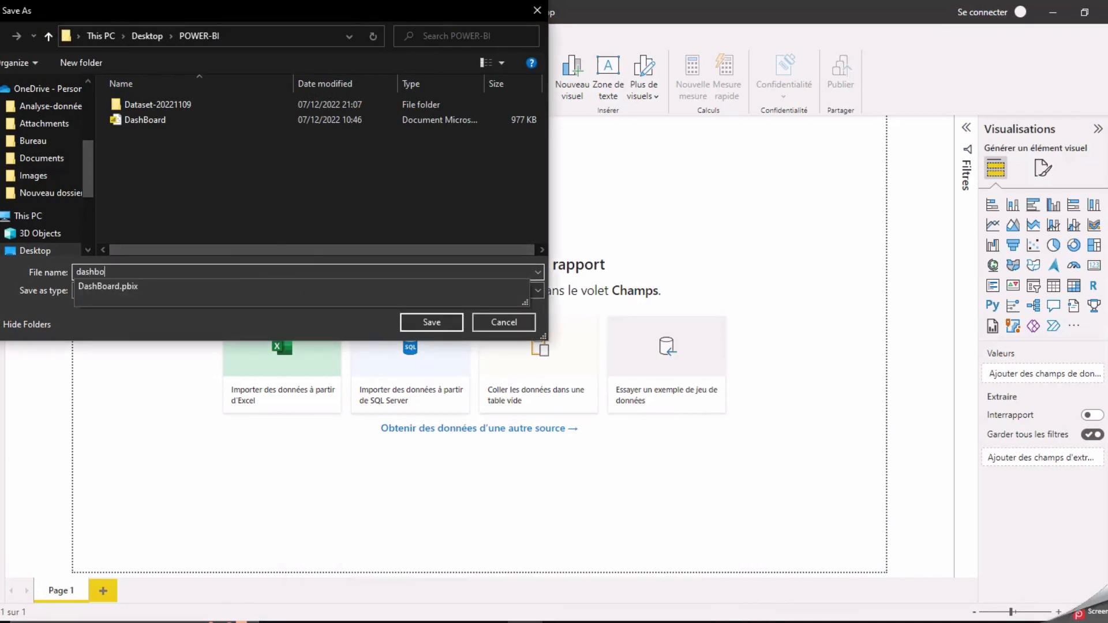
{"action": "type", "text": "rd2"}
{"action": "key", "text": "Return"}
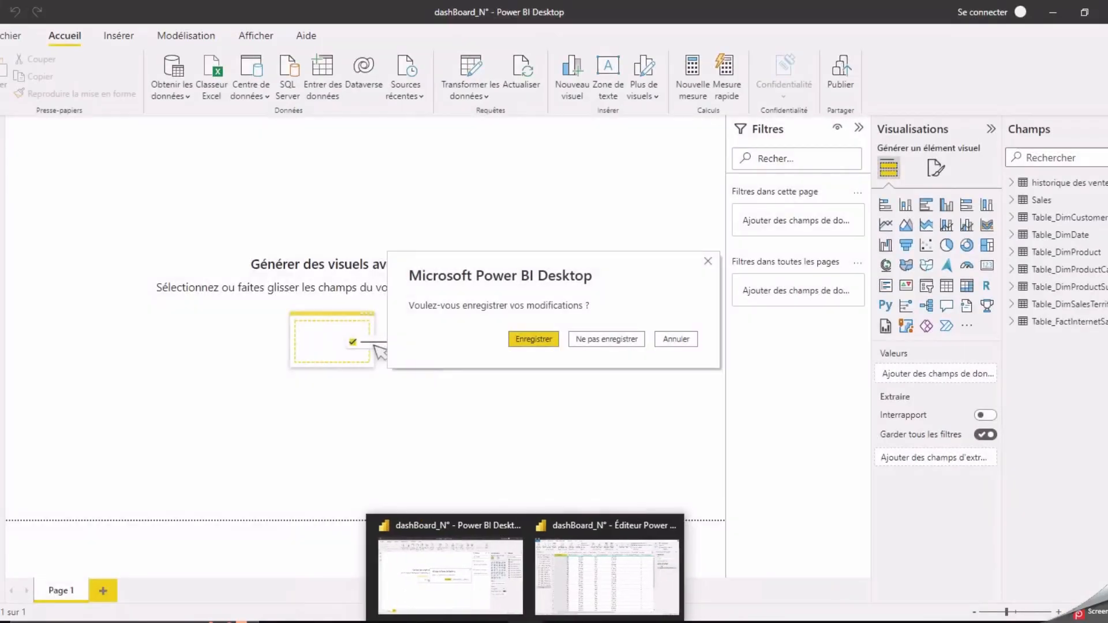
Step: Save the changes to the dashBoard_N° report, choosing Appliquer plus tard for the pending query changes
{"action": "left_click", "coordinate": [590, 589]}
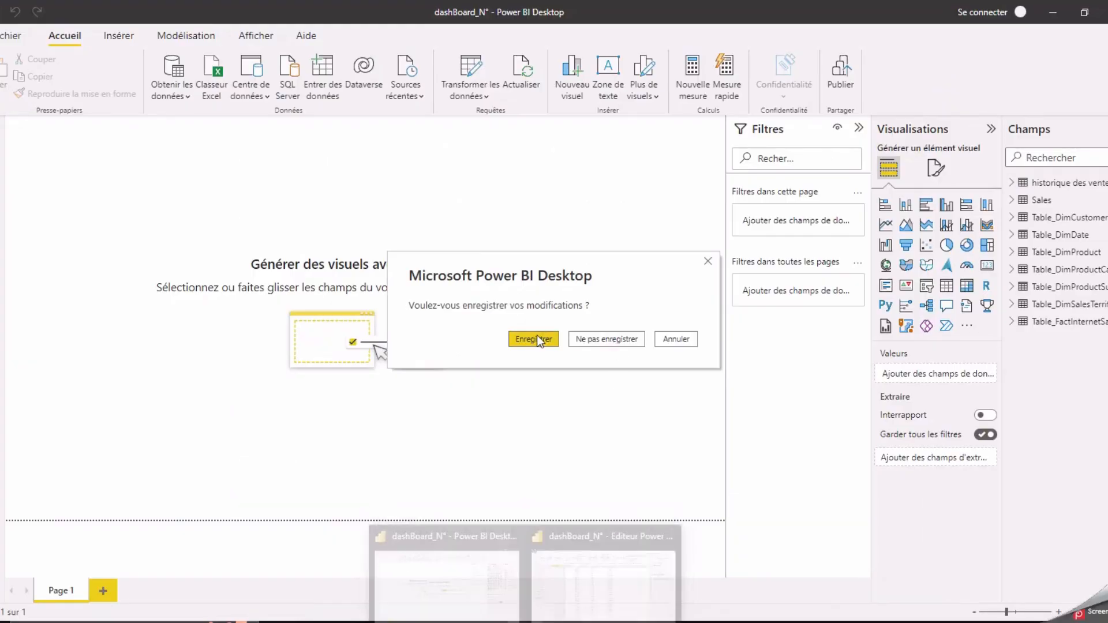
{"action": "left_click", "coordinate": [536, 335]}
{"action": "mouse_move", "coordinate": [523, 622]}
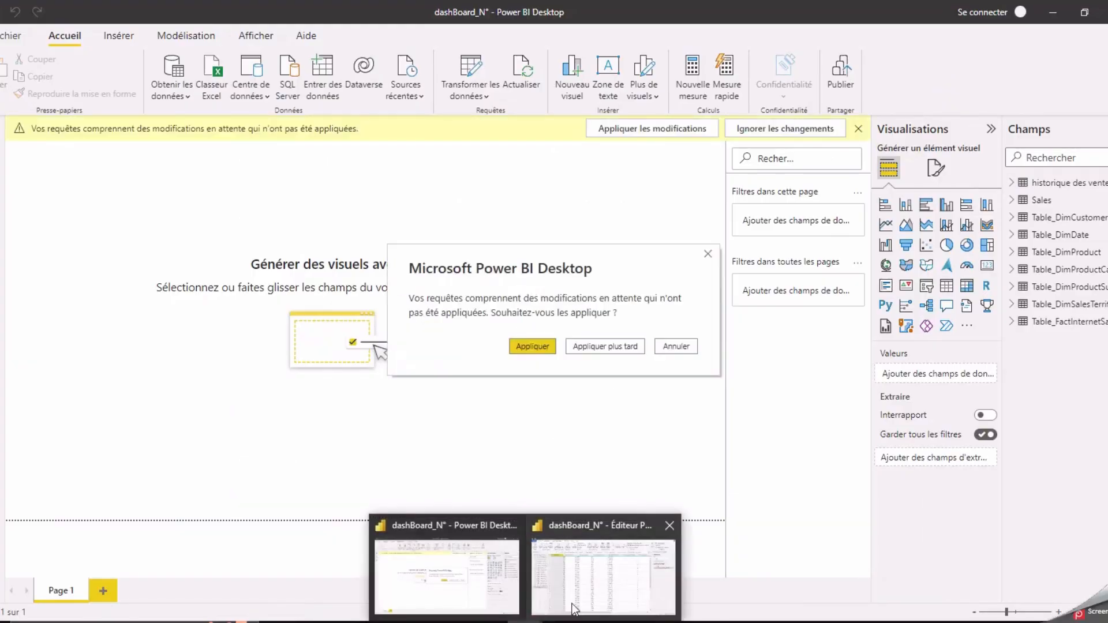
{"action": "left_click", "coordinate": [591, 583]}
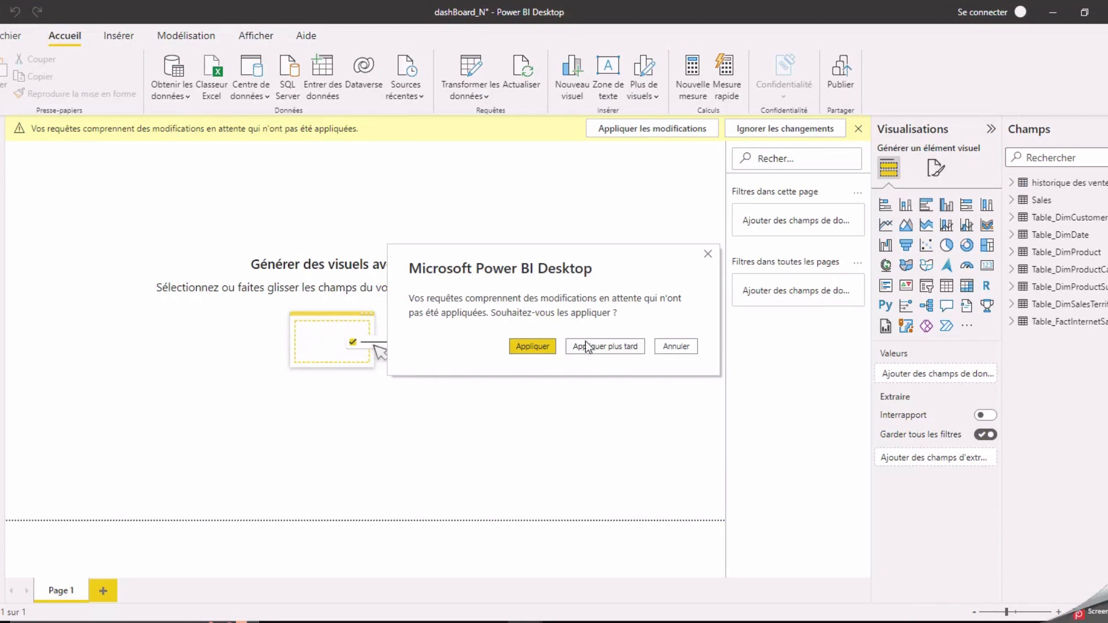
{"action": "left_click", "coordinate": [597, 347]}
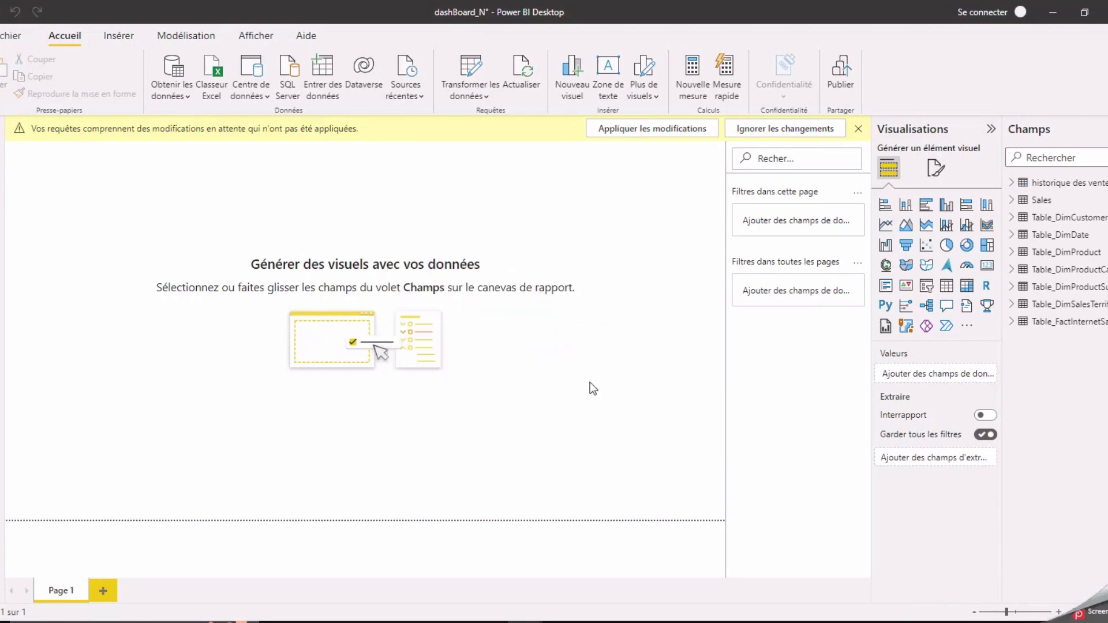
Step: Minimize the browser window and switch to the dashBoard_N° Power Query editor
{"action": "mouse_move", "coordinate": [542, 622]}
{"action": "left_click", "coordinate": [559, 591]}
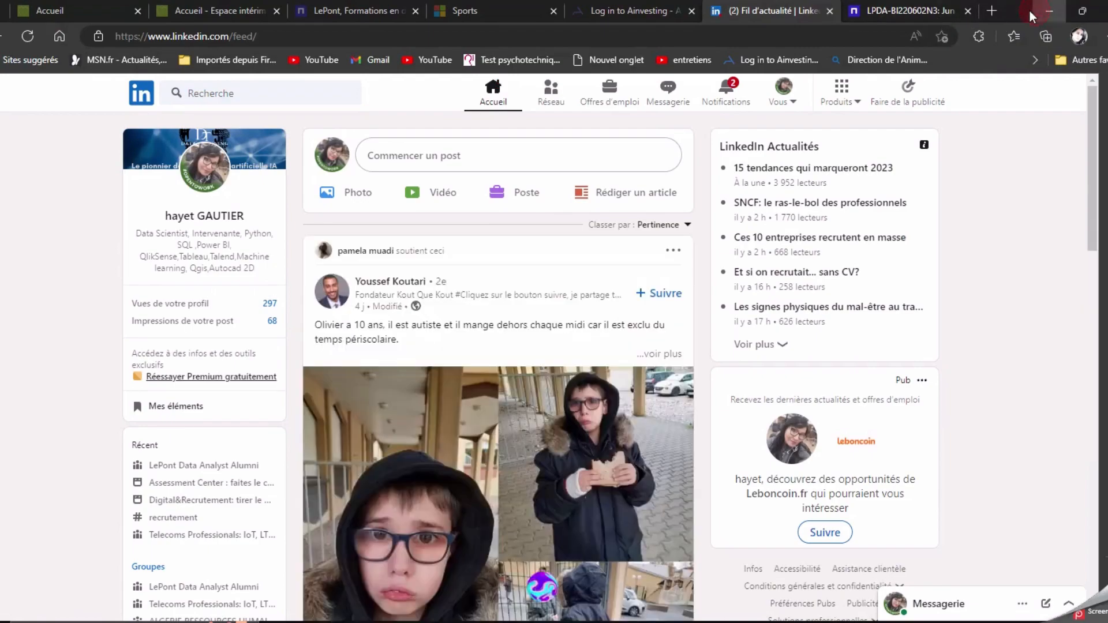
{"action": "left_click", "coordinate": [1033, 10]}
{"action": "left_click", "coordinate": [347, 622]}
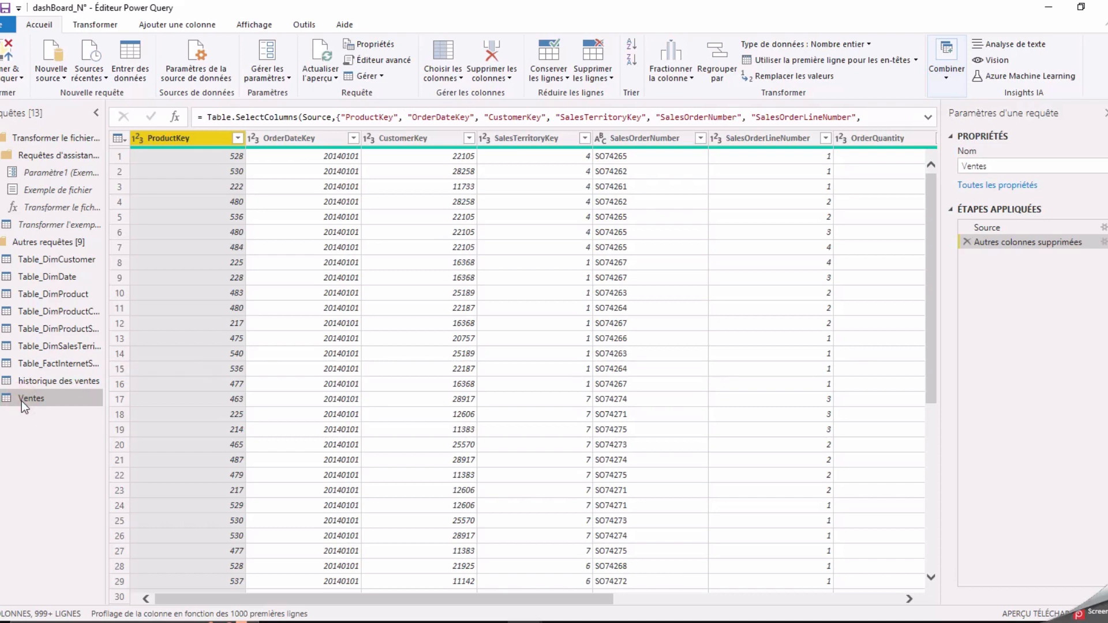
Step: Review the columns kept in the Ventes query, as well as those of Table_DimDate and Table_DimCustomer
{"action": "left_click", "coordinate": [293, 140]}
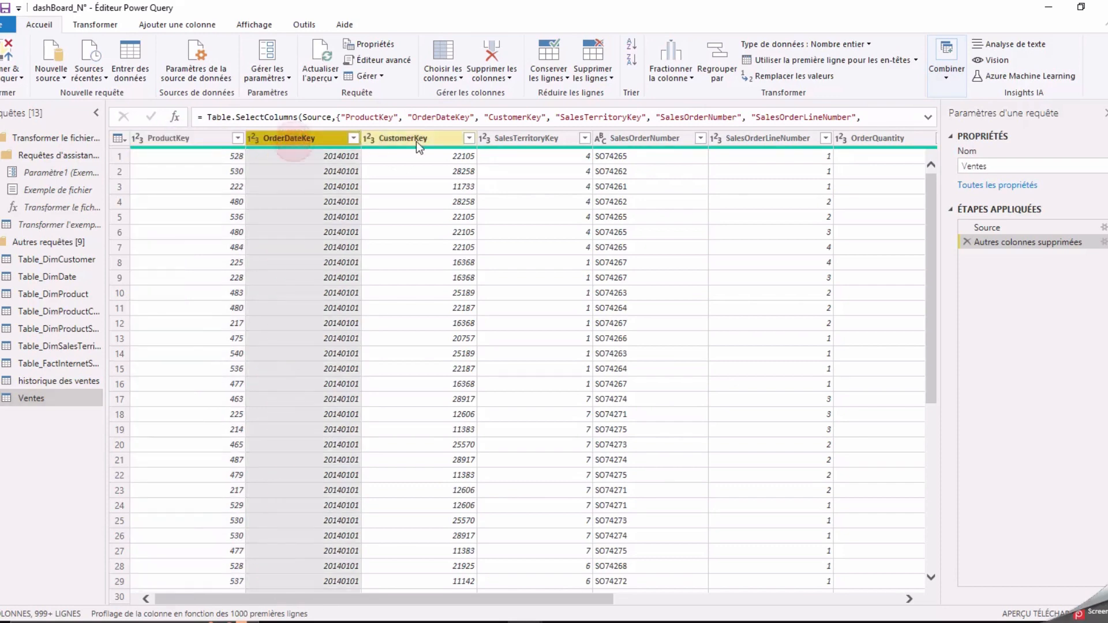
{"action": "left_click", "coordinate": [416, 141]}
{"action": "left_click", "coordinate": [554, 138]}
{"action": "left_click", "coordinate": [645, 137]}
{"action": "left_click", "coordinate": [751, 138]}
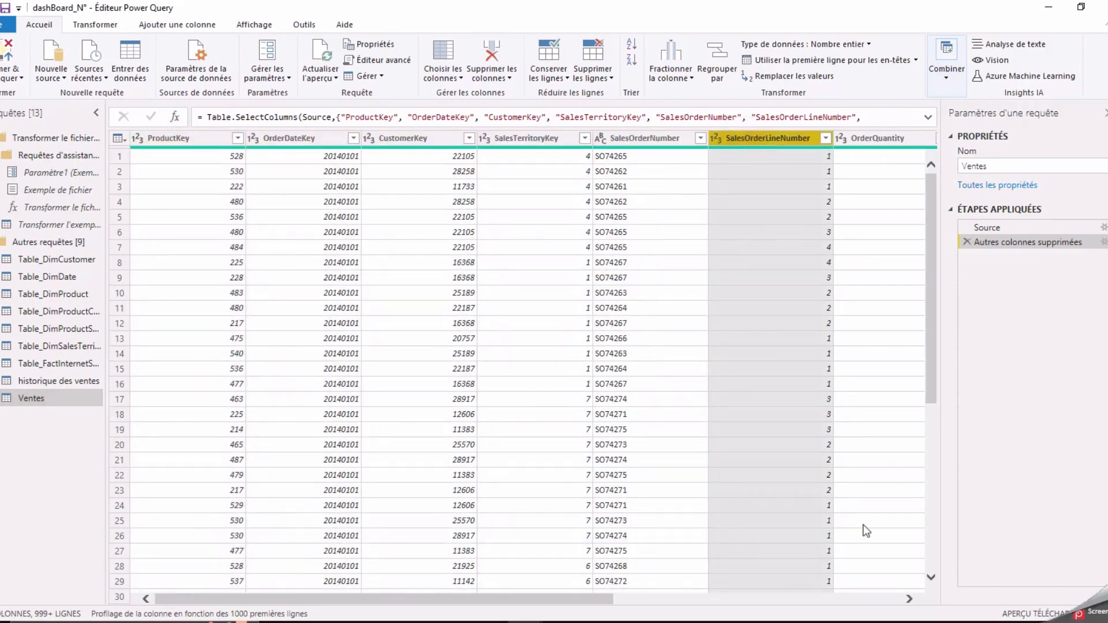
{"action": "left_click_drag", "start_coordinate": [597, 602], "coordinate": [886, 602]}
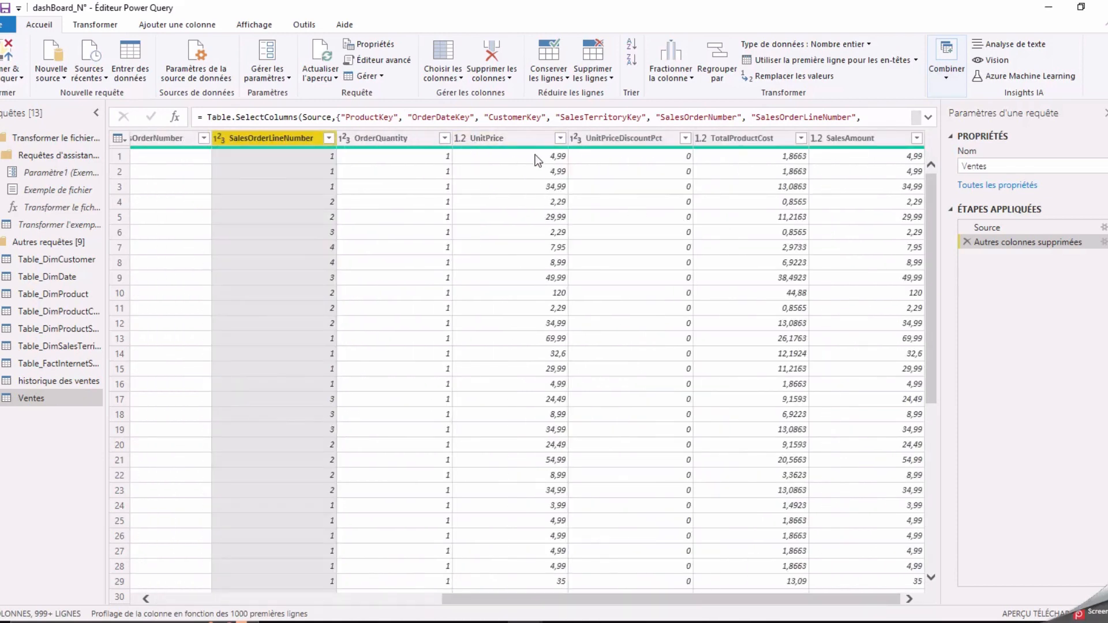
{"action": "left_click_drag", "start_coordinate": [784, 599], "coordinate": [314, 567]}
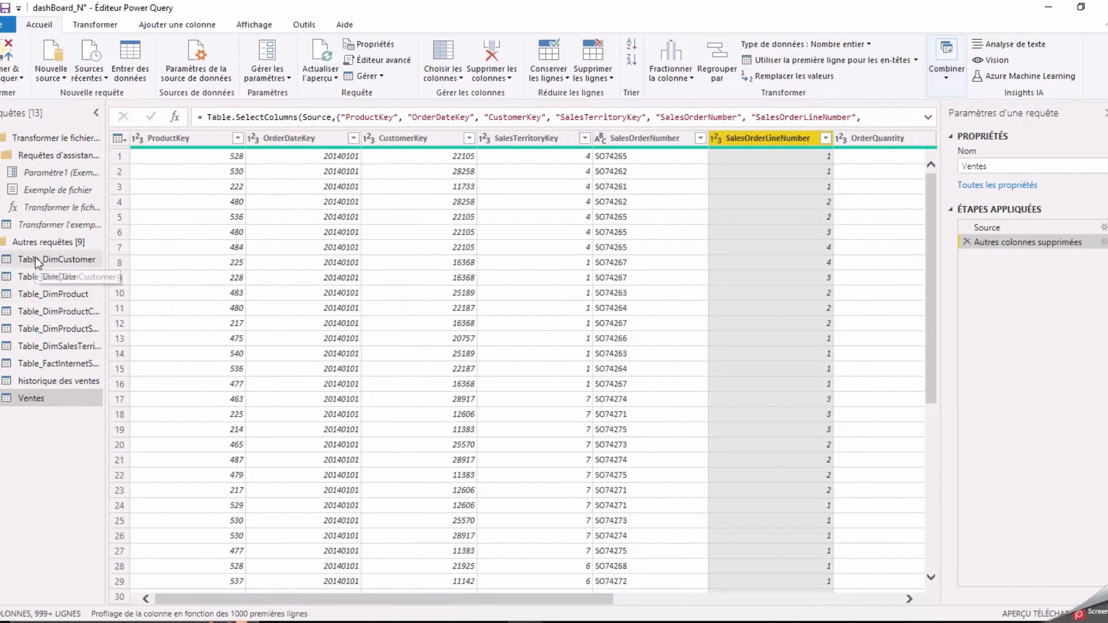
{"action": "left_click", "coordinate": [36, 275]}
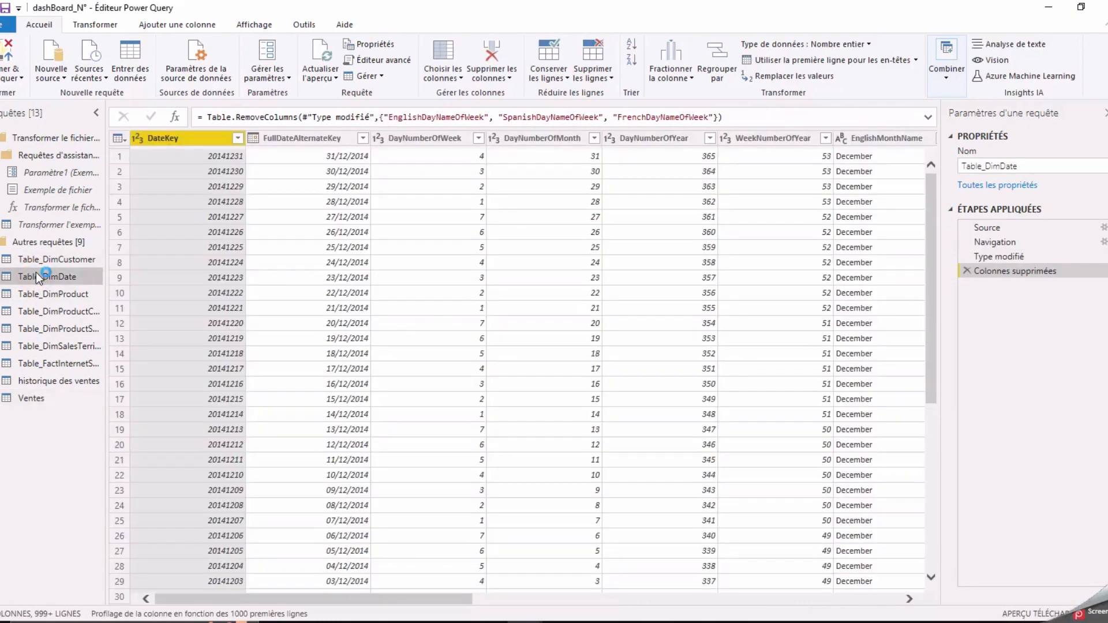
{"action": "left_click", "coordinate": [35, 259]}
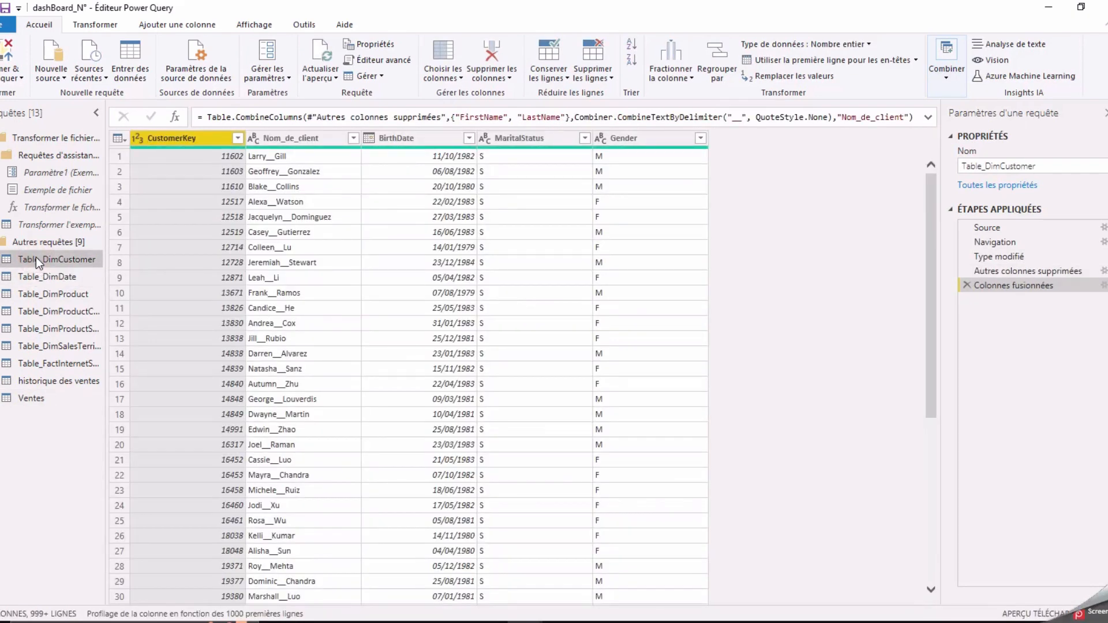
Step: In the Table_DimProduct query, set the data type of the ProductSubcategoryKey column to Nombre entier
{"action": "left_click", "coordinate": [36, 296]}
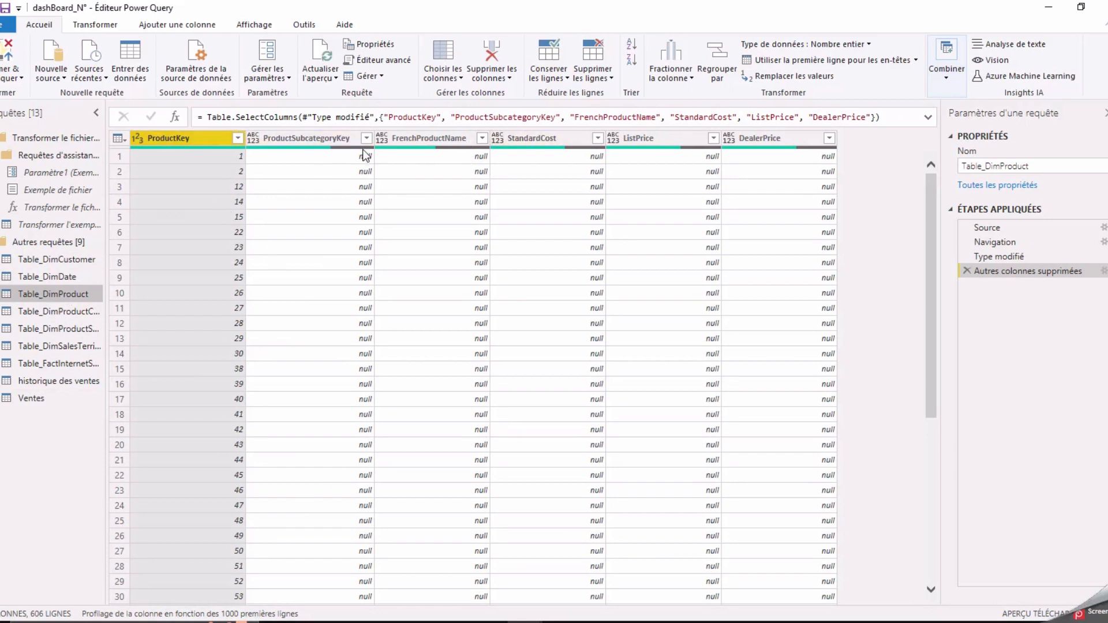
{"action": "left_click", "coordinate": [320, 148]}
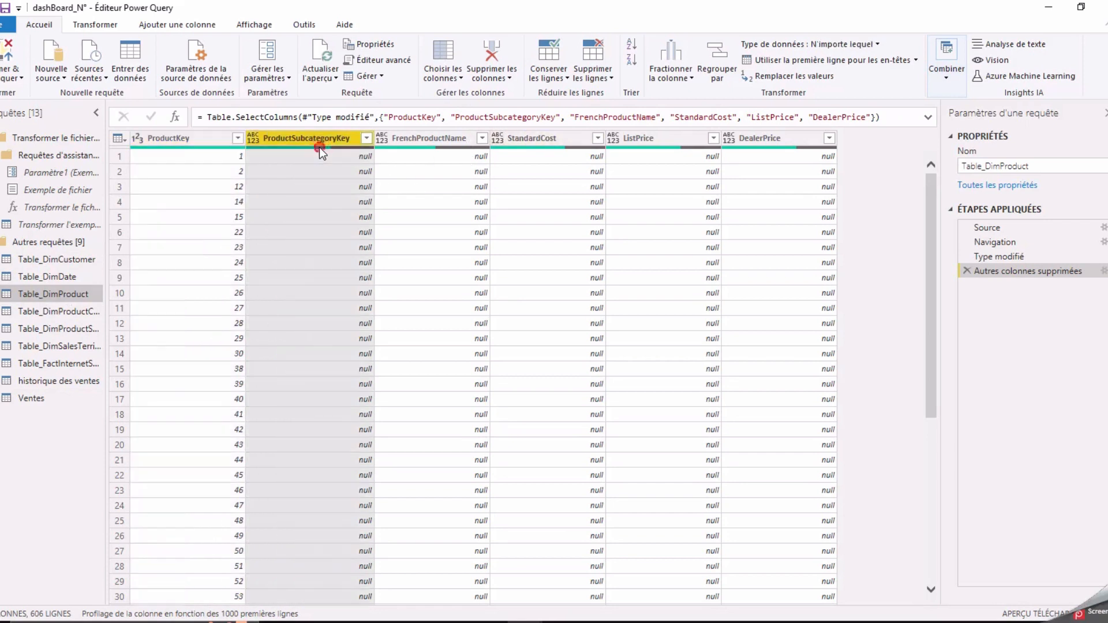
{"action": "left_click", "coordinate": [458, 144]}
{"action": "left_click", "coordinate": [584, 157]}
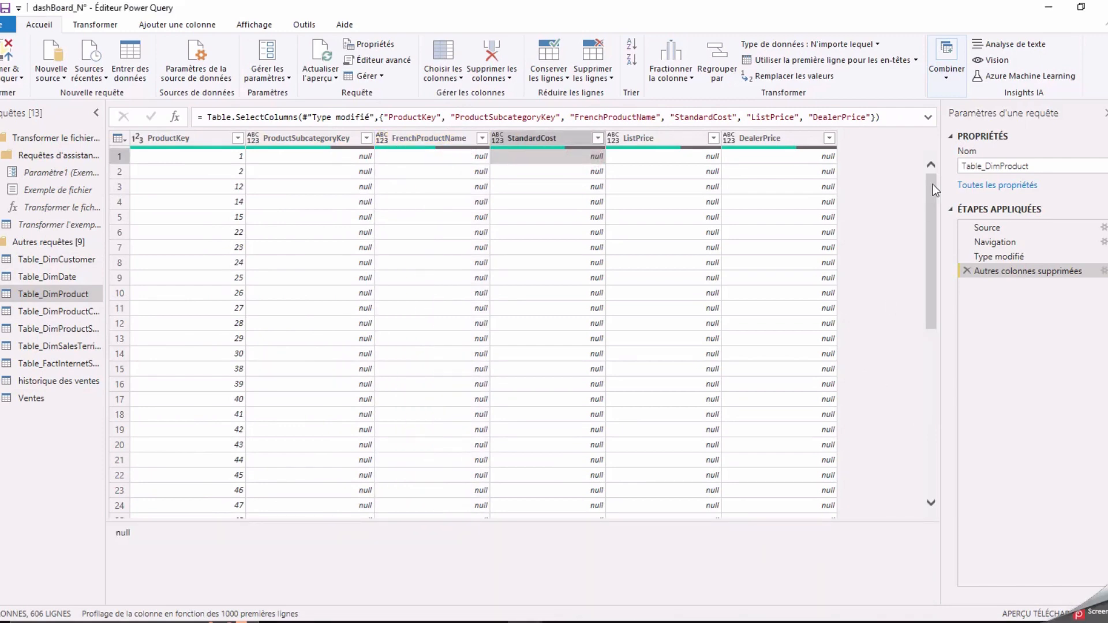
{"action": "mouse_move", "coordinate": [935, 187]}
{"action": "left_mouse_down"}
{"action": "mouse_move", "coordinate": [934, 376]}
{"action": "mouse_move", "coordinate": [934, 168]}
{"action": "left_mouse_up"}
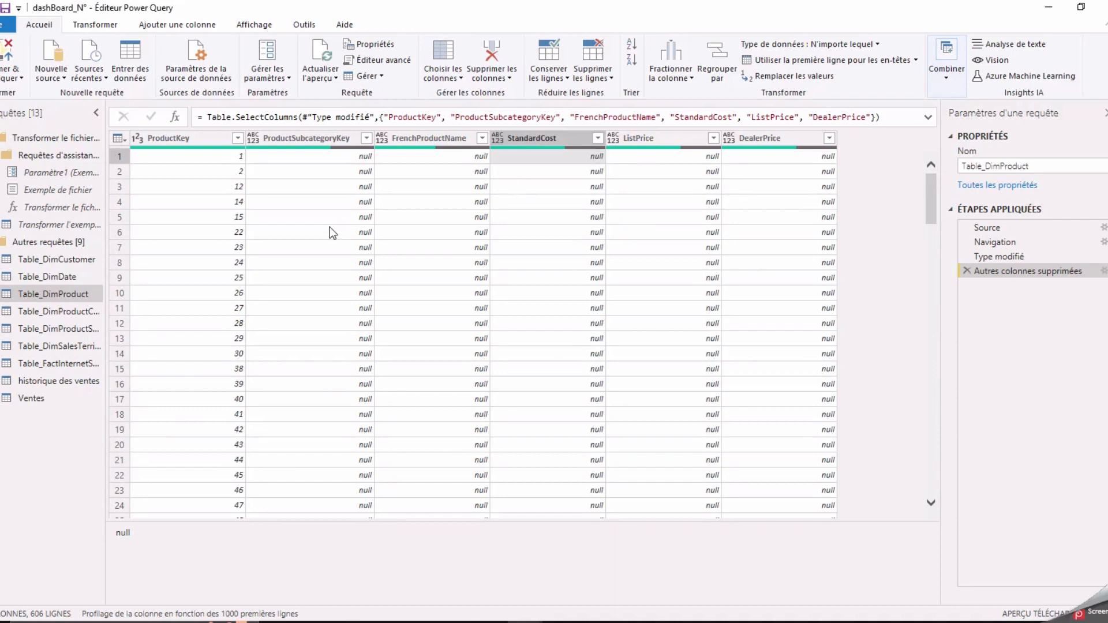
{"action": "left_click", "coordinate": [289, 139]}
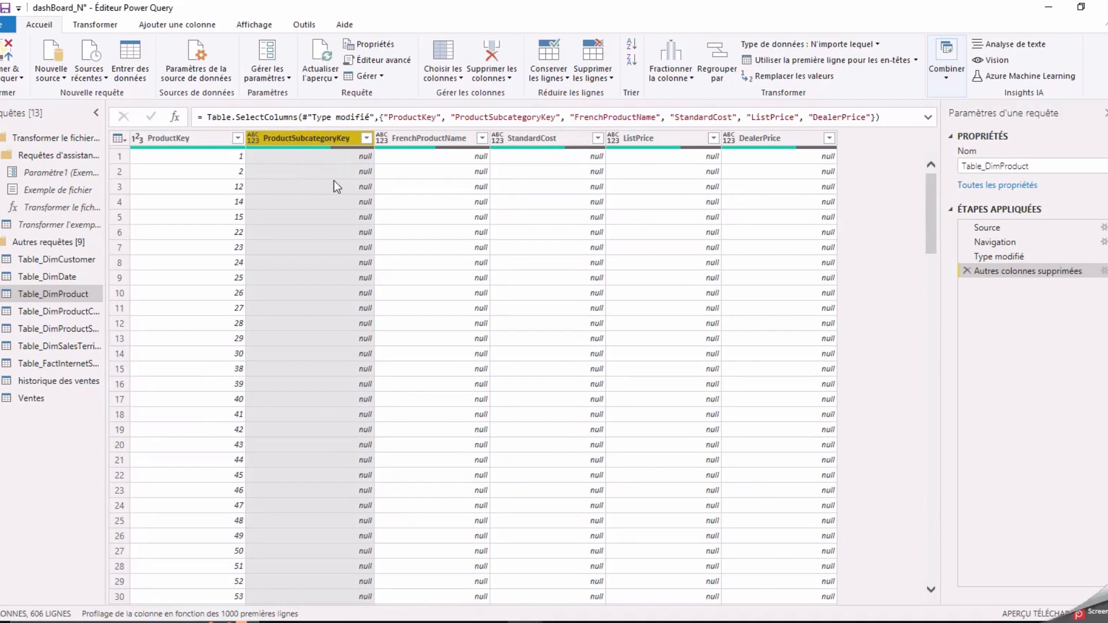
{"action": "left_click", "coordinate": [367, 138]}
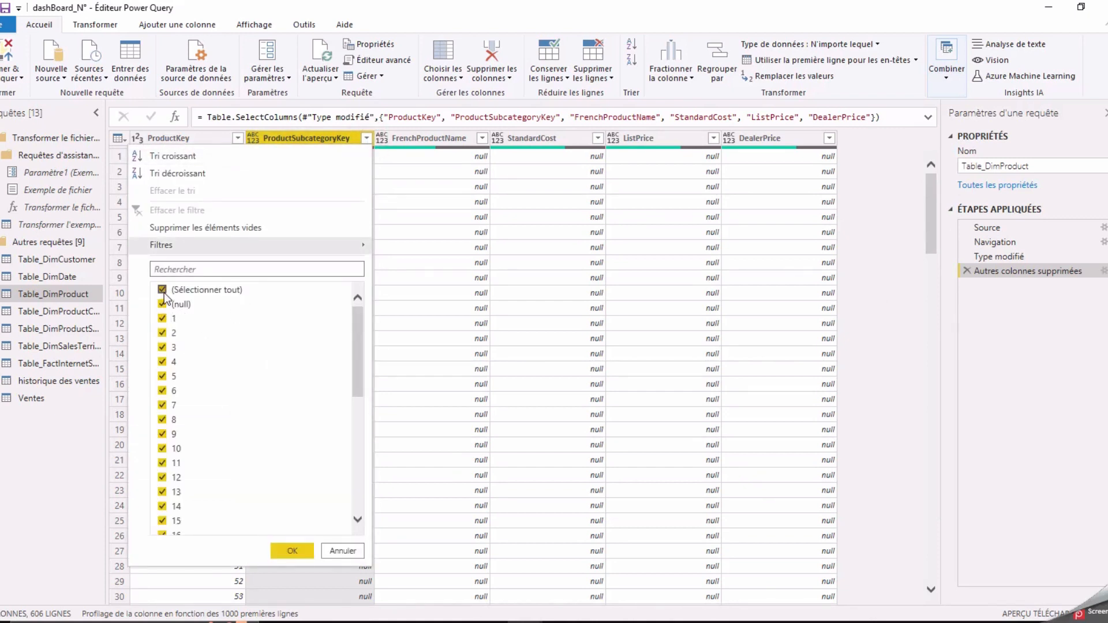
{"action": "left_click", "coordinate": [252, 140]}
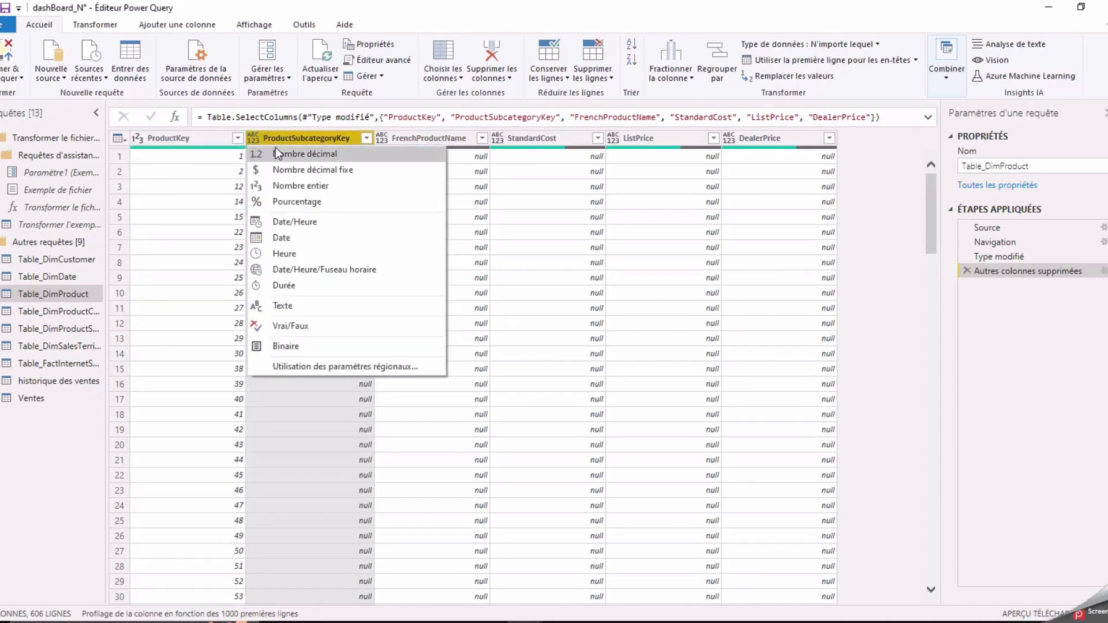
{"action": "left_click", "coordinate": [338, 188]}
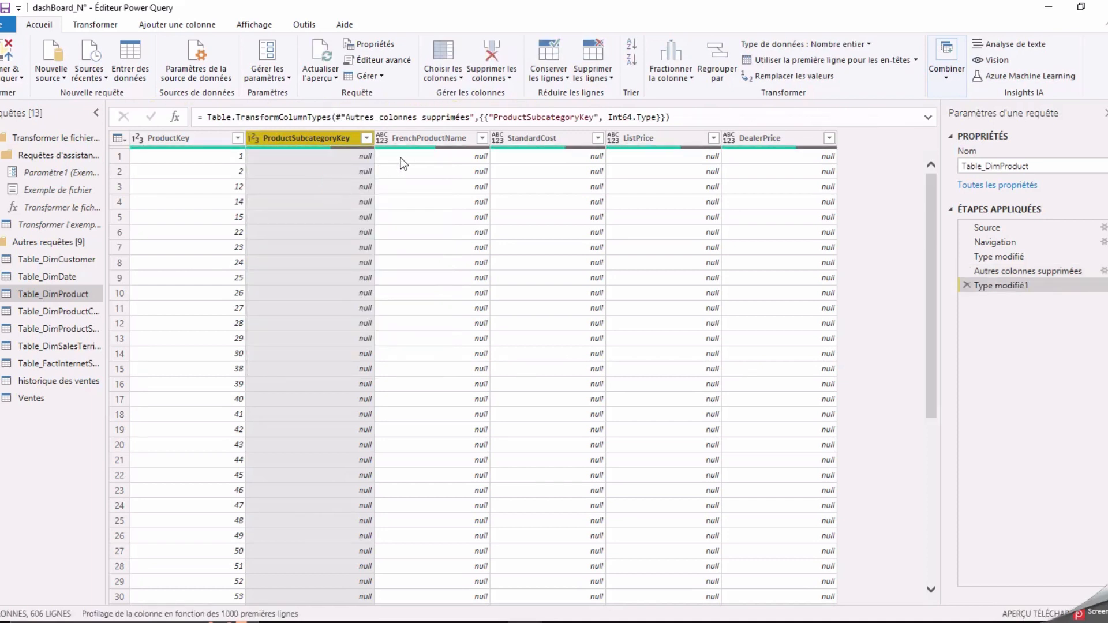
Step: Set the data type of the FrenchProductName column in Table_DimProduct to Texte
{"action": "left_click", "coordinate": [400, 137]}
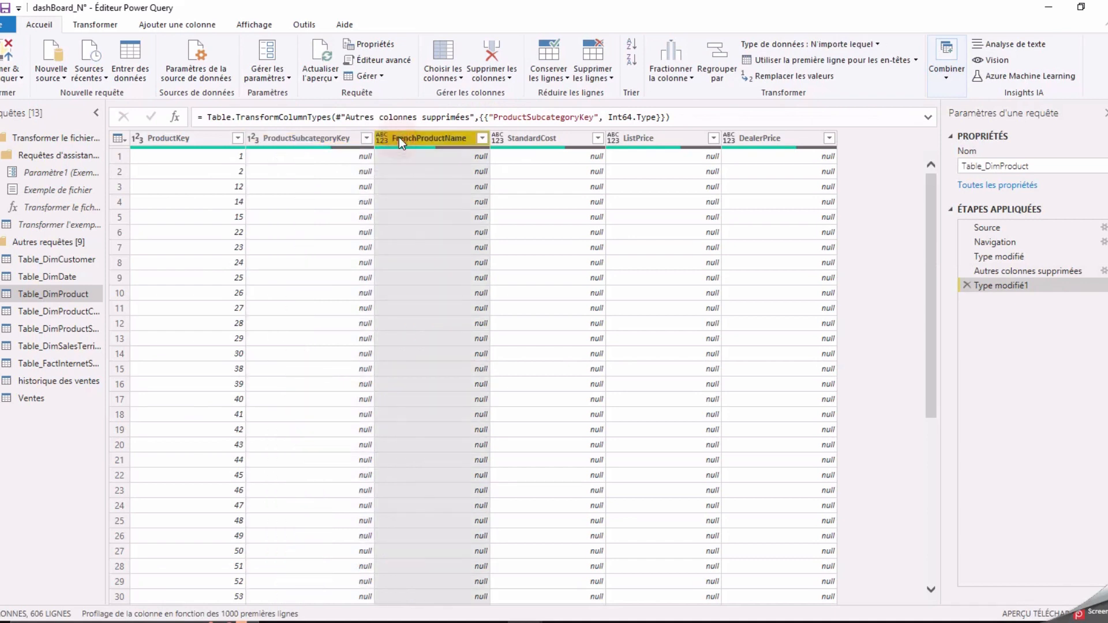
{"action": "left_click", "coordinate": [480, 139]}
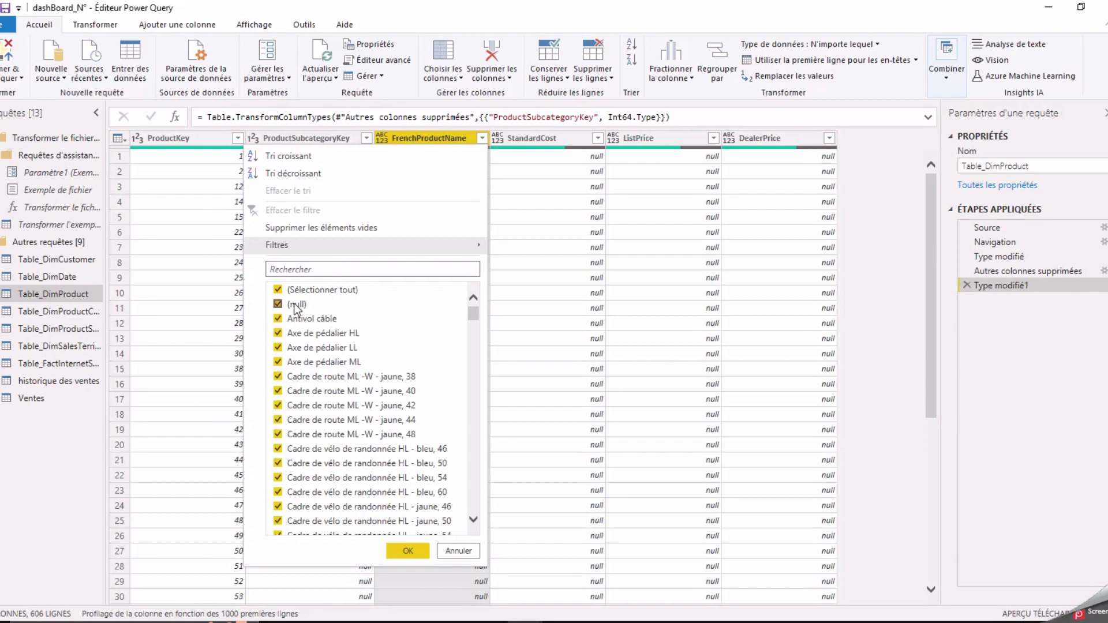
{"action": "left_click", "coordinate": [427, 137]}
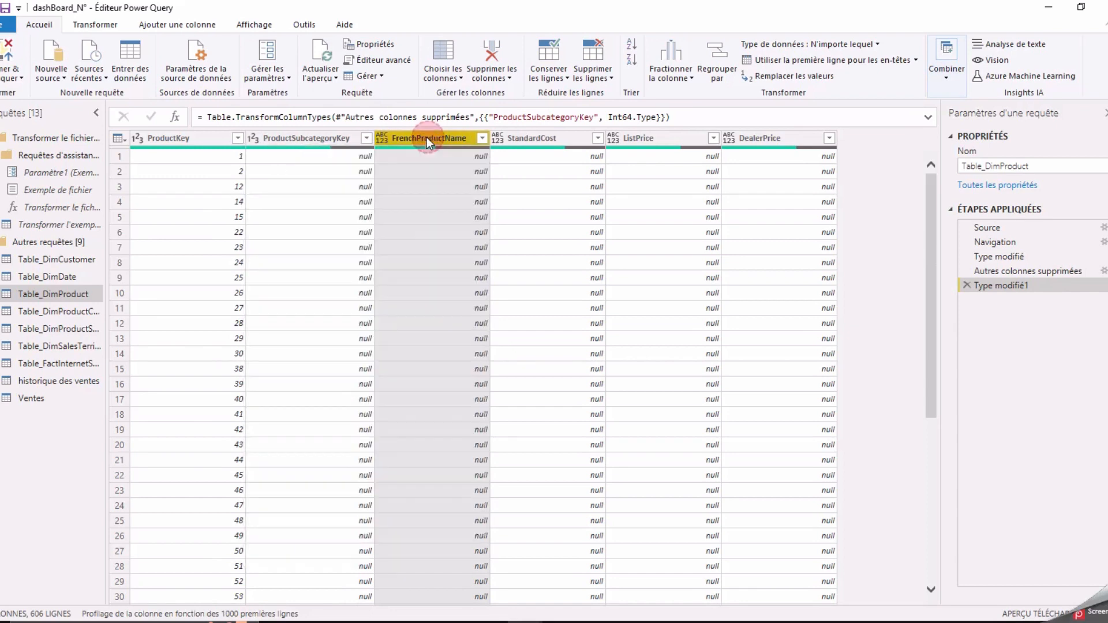
{"action": "right_click", "coordinate": [386, 139]}
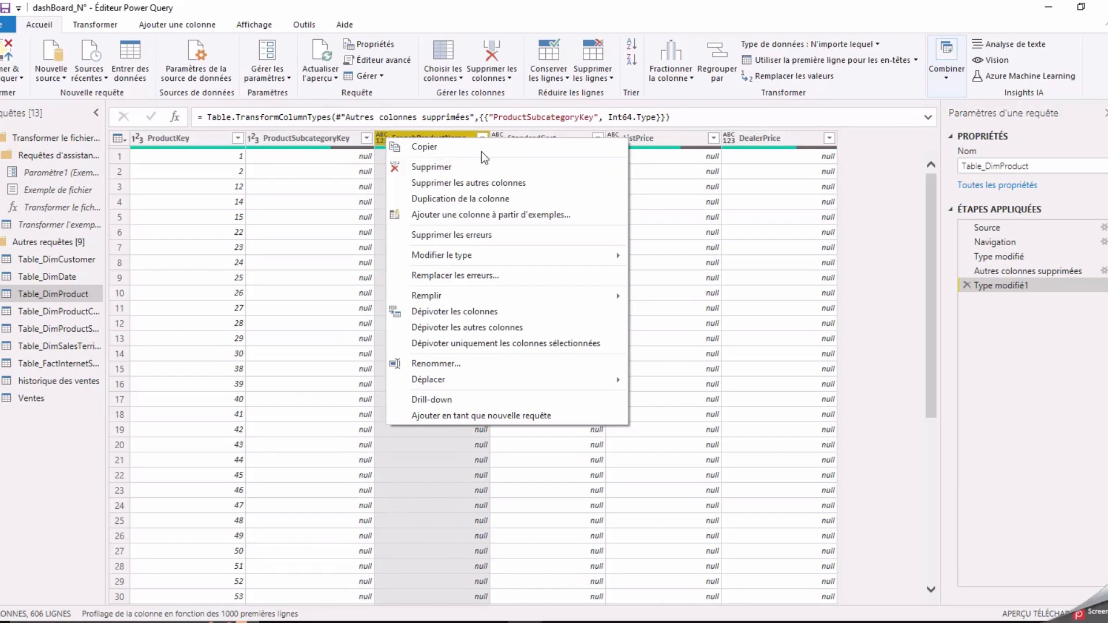
{"action": "left_click", "coordinate": [382, 138]}
{"action": "right_click", "coordinate": [382, 134]}
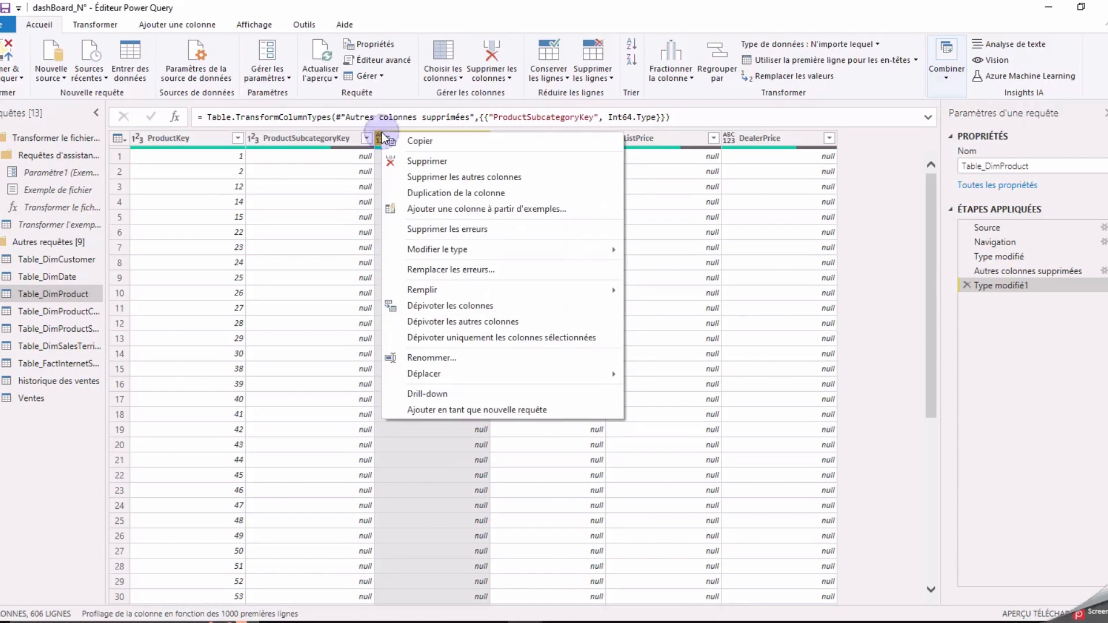
{"action": "left_click", "coordinate": [380, 136]}
{"action": "left_click", "coordinate": [380, 136]}
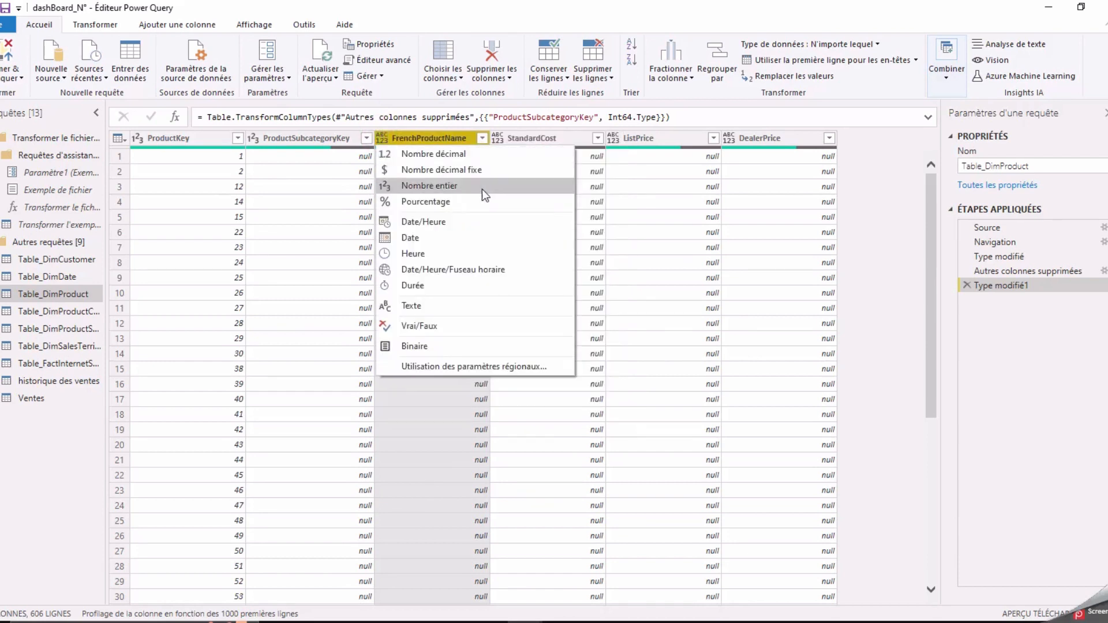
{"action": "left_click", "coordinate": [462, 306]}
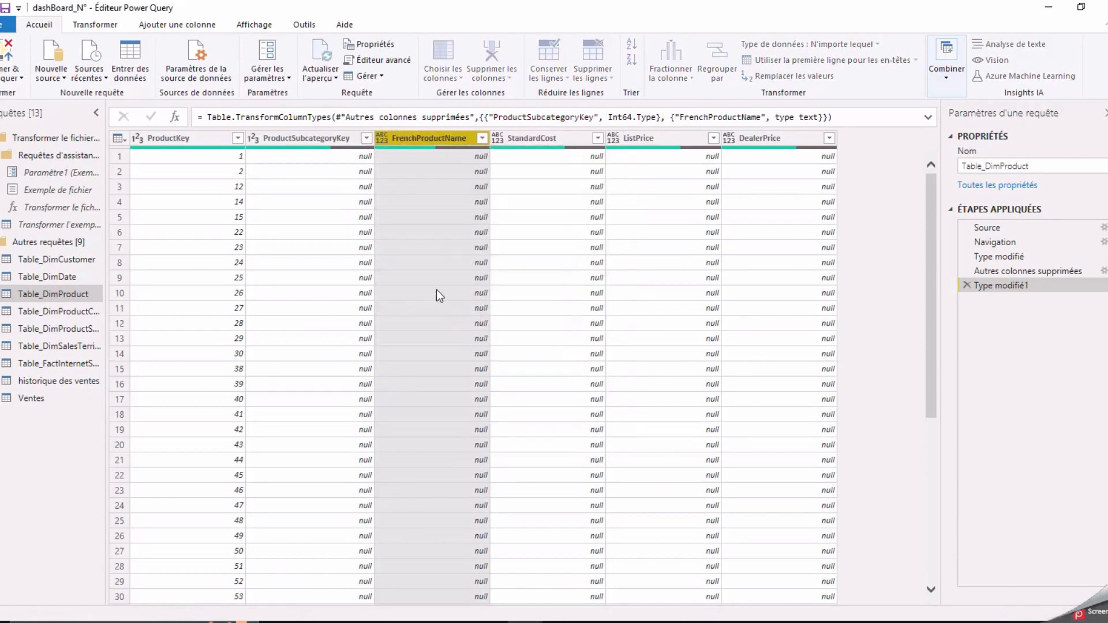
Step: Set the data type of the StandardCost column in Table_DimProduct to Nombre décimal
{"action": "left_click", "coordinate": [564, 138]}
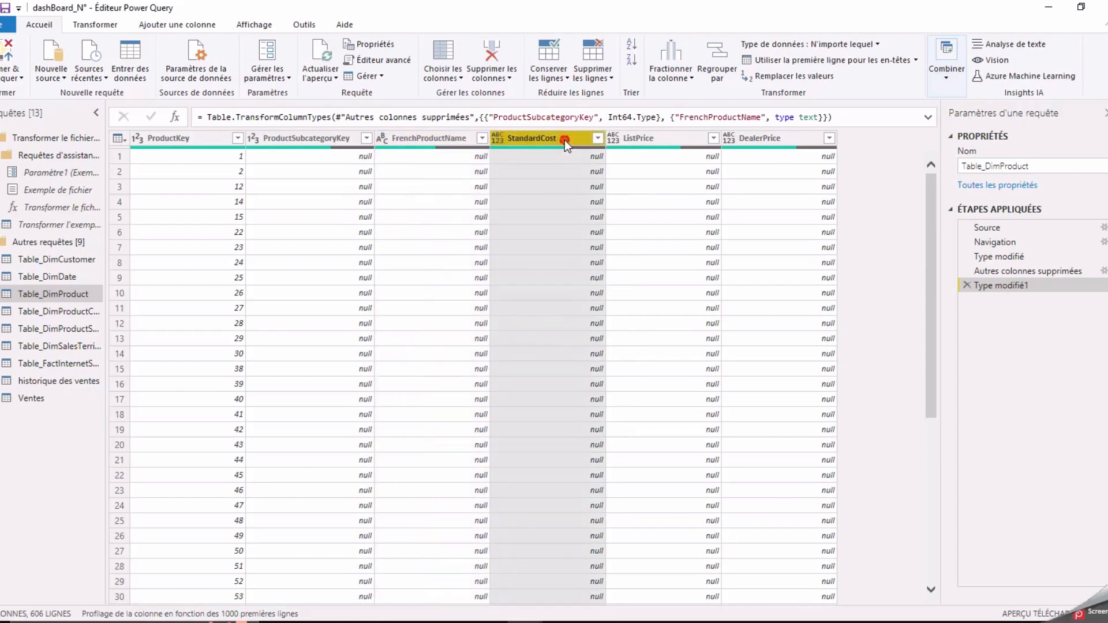
{"action": "left_click", "coordinate": [598, 138]}
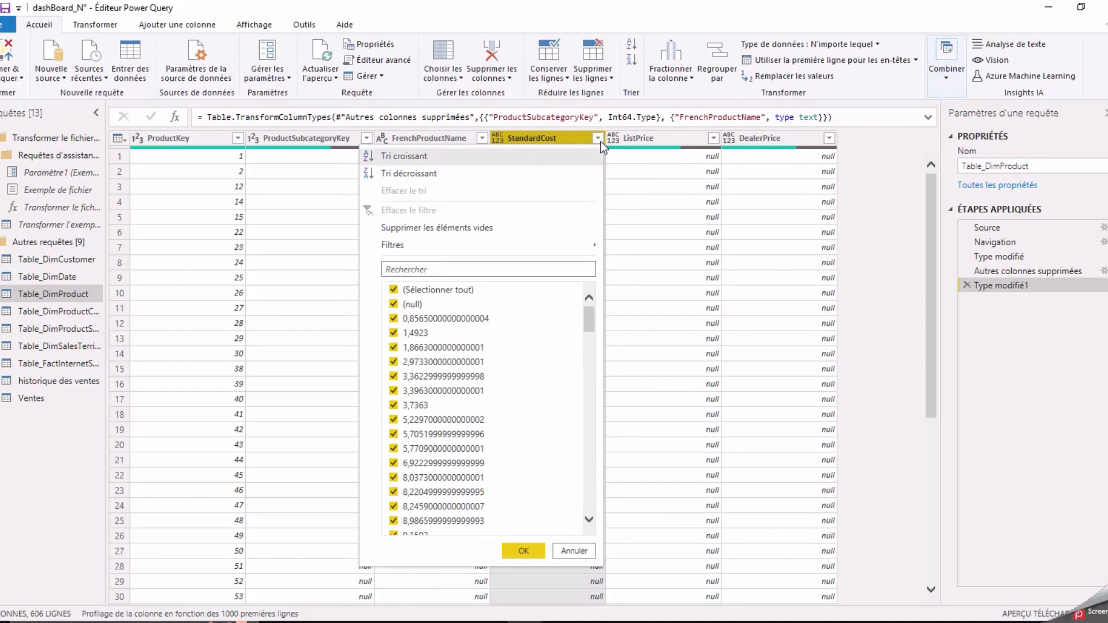
{"action": "left_click", "coordinate": [498, 138]}
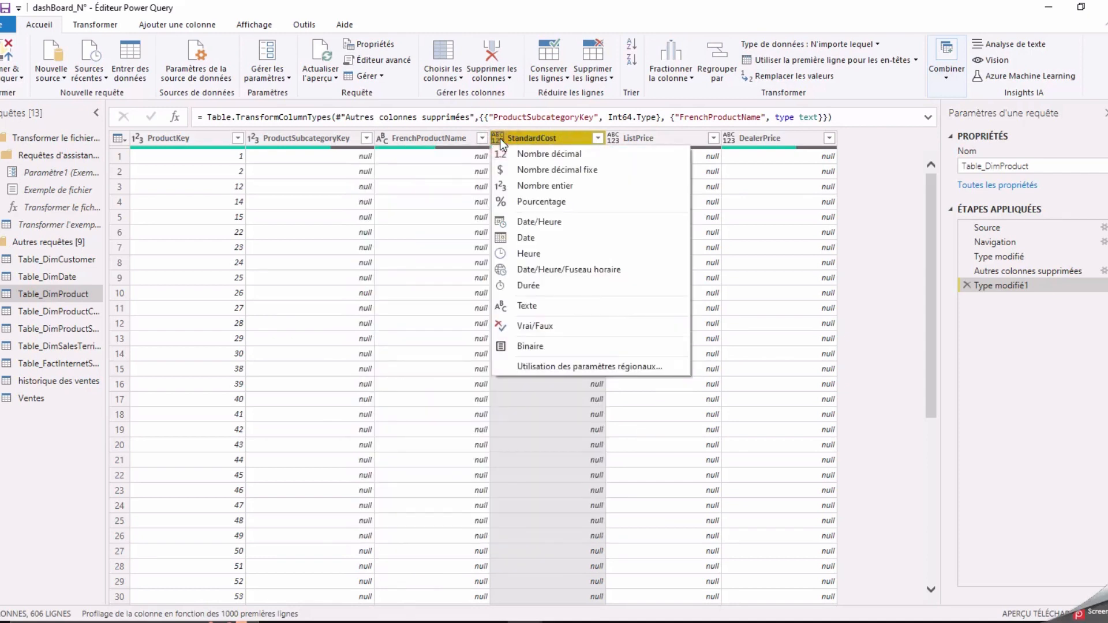
{"action": "left_click", "coordinate": [599, 155]}
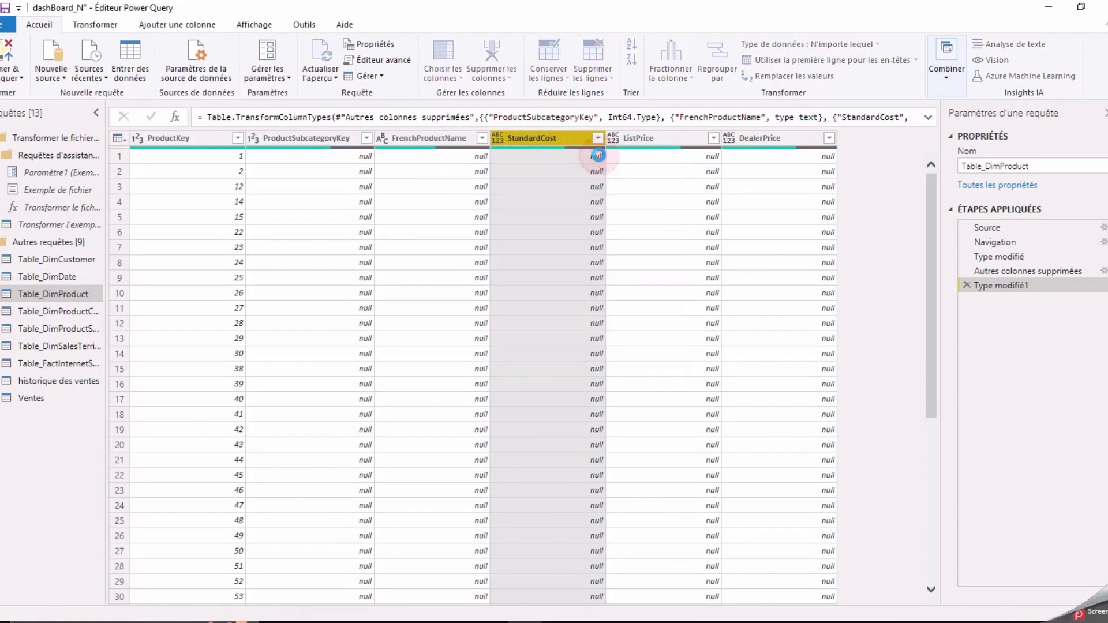
Step: Set the data type of the ListPrice column in Table_DimProduct to Nombre décimal
{"action": "left_click", "coordinate": [663, 137]}
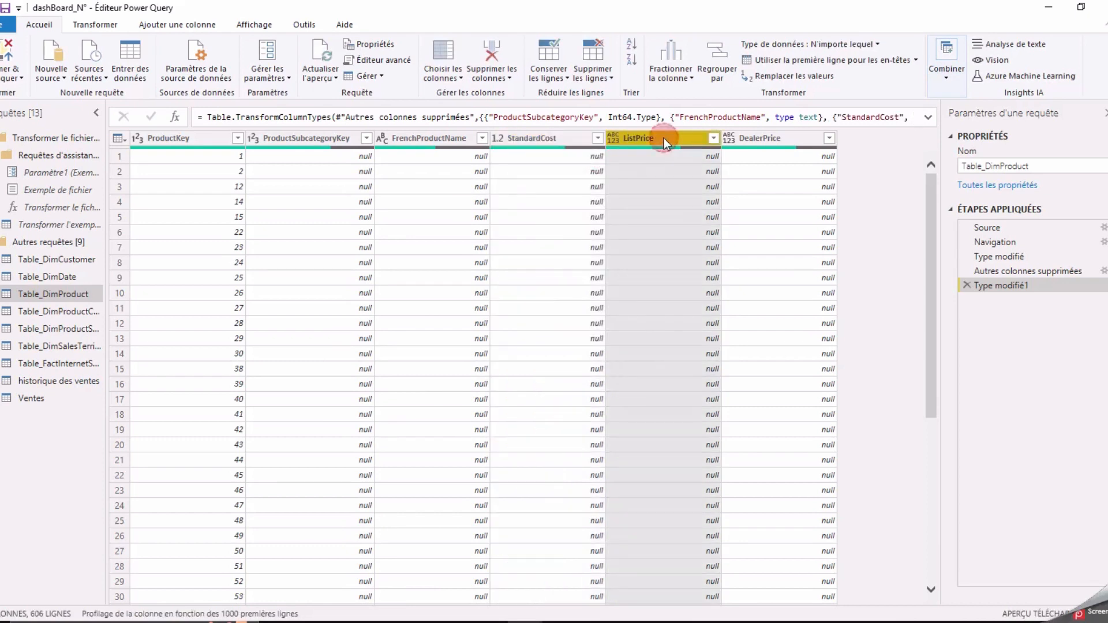
{"action": "right_click", "coordinate": [656, 137]}
{"action": "left_click", "coordinate": [652, 139]}
{"action": "left_click", "coordinate": [714, 137]}
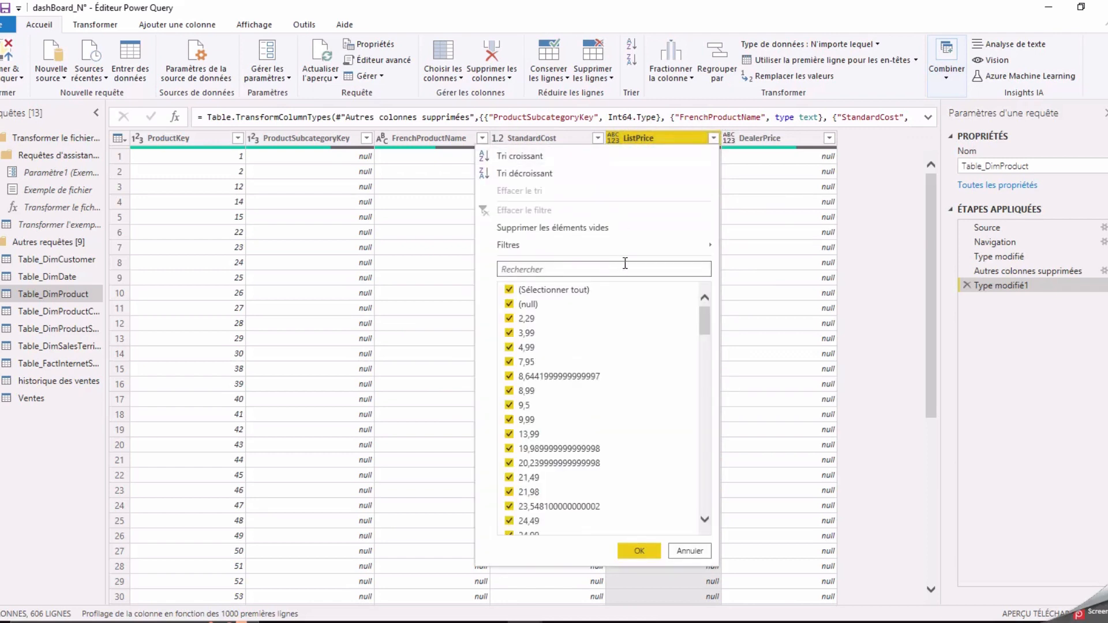
{"action": "left_click", "coordinate": [612, 138]}
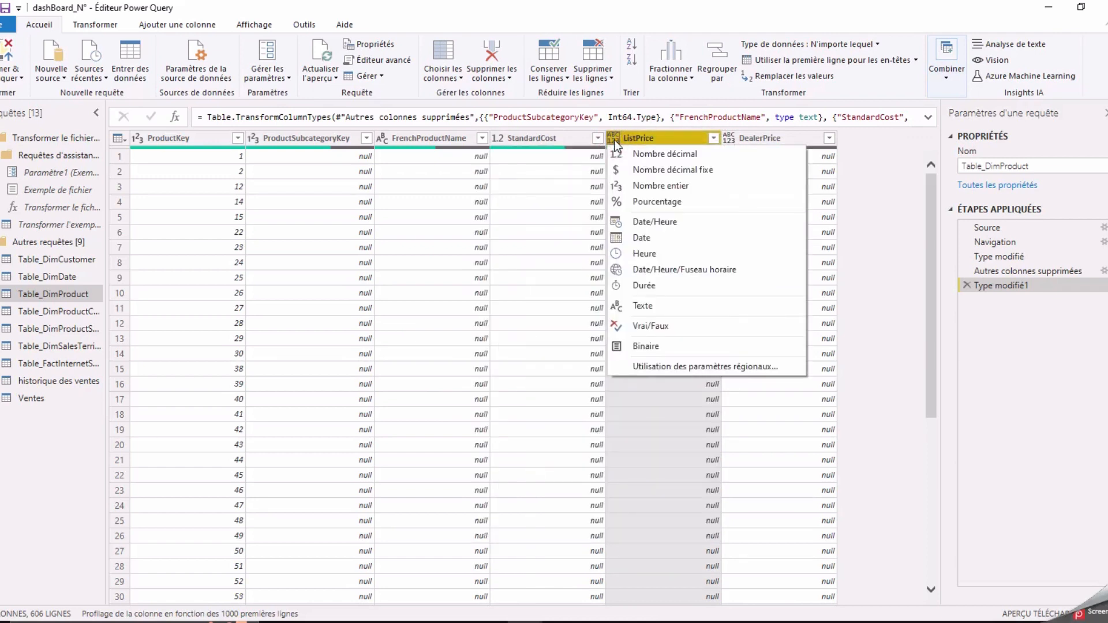
{"action": "left_click", "coordinate": [662, 158]}
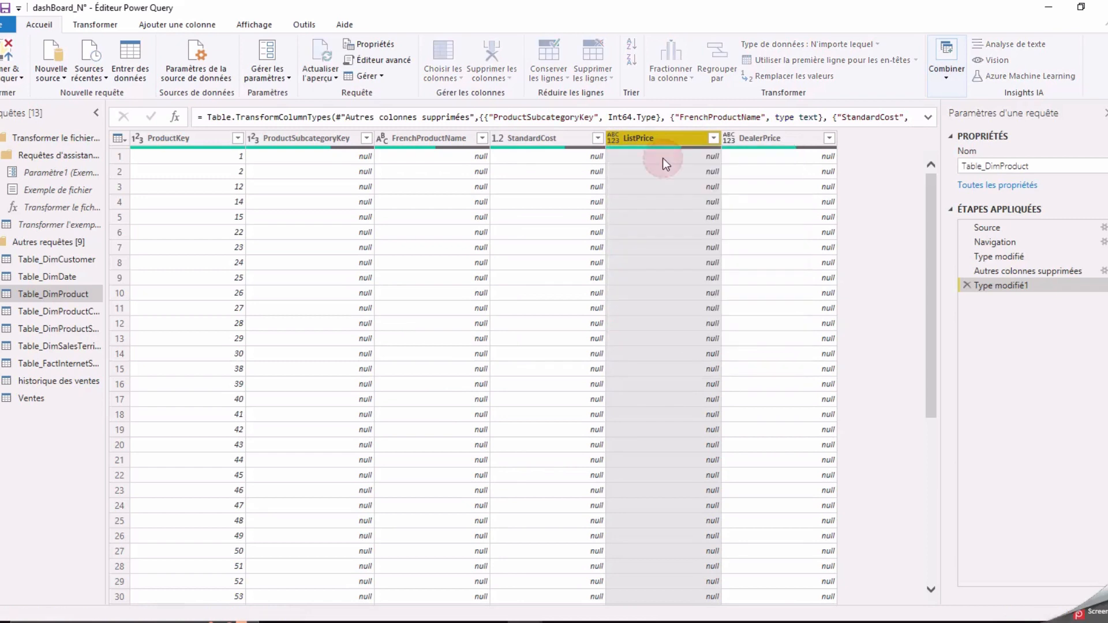
Step: Set the data type of the DealerPrice column in Table_DimProduct to Nombre décimal
{"action": "left_click", "coordinate": [773, 139]}
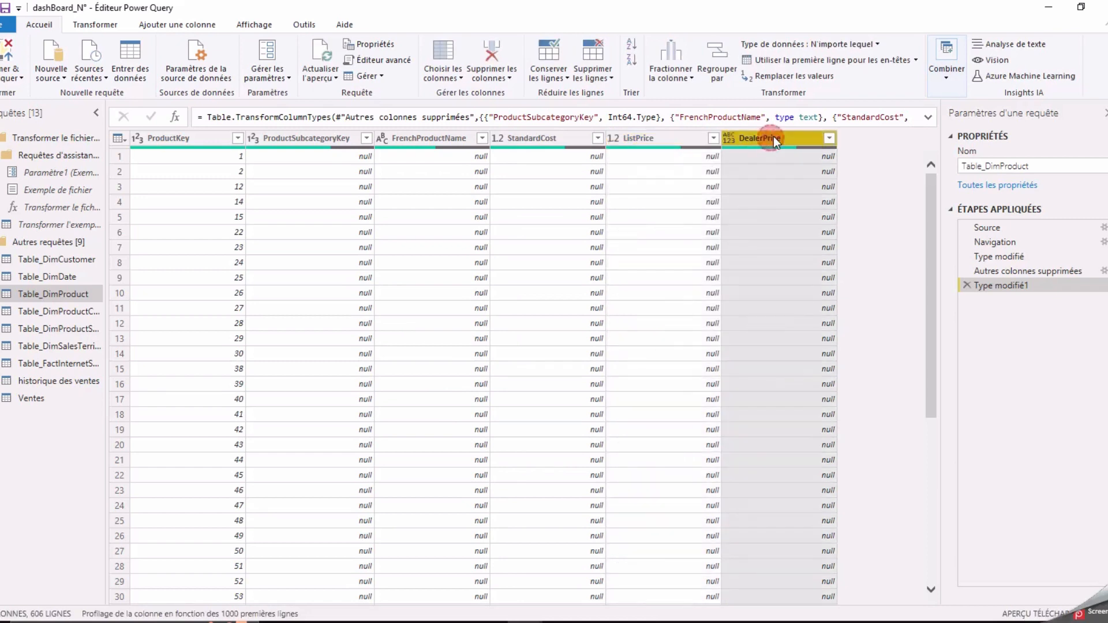
{"action": "left_click", "coordinate": [829, 139]}
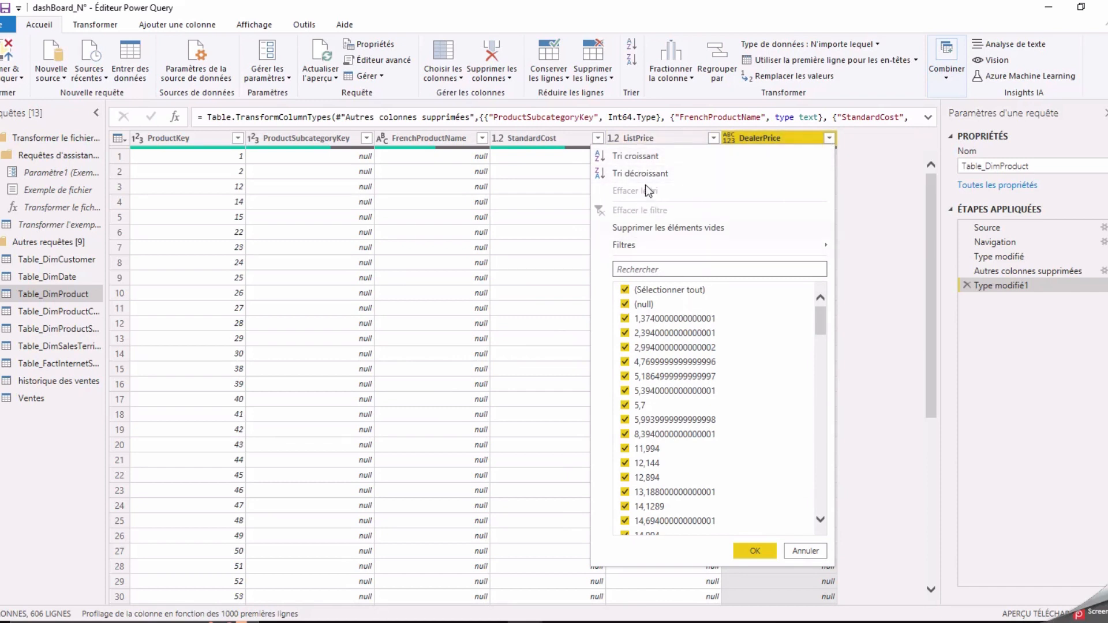
{"action": "left_click", "coordinate": [731, 138]}
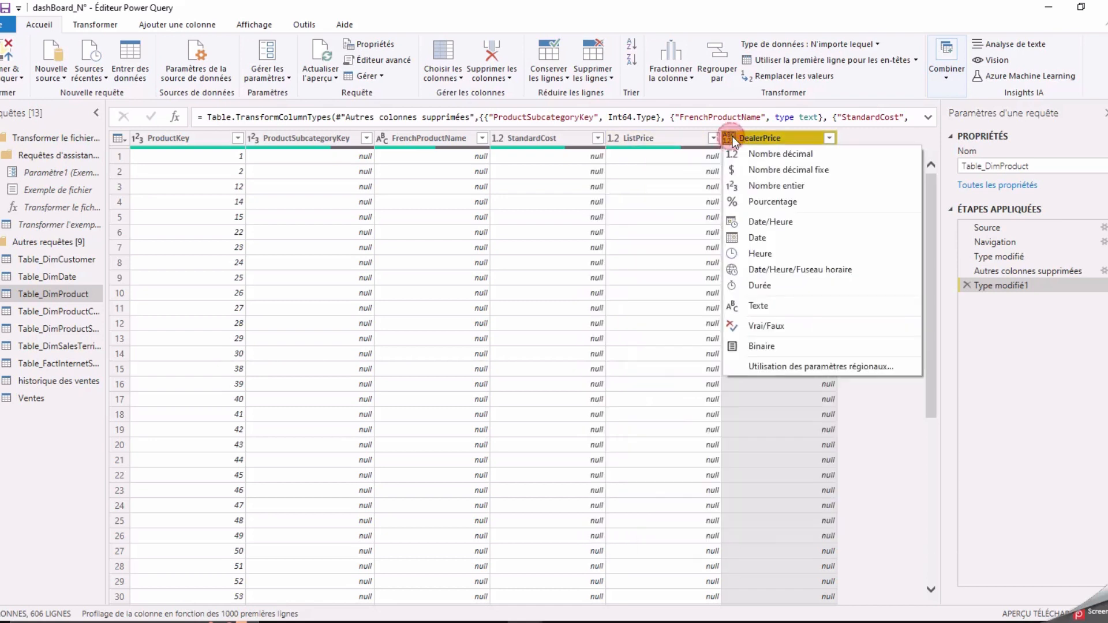
{"action": "left_click", "coordinate": [769, 153]}
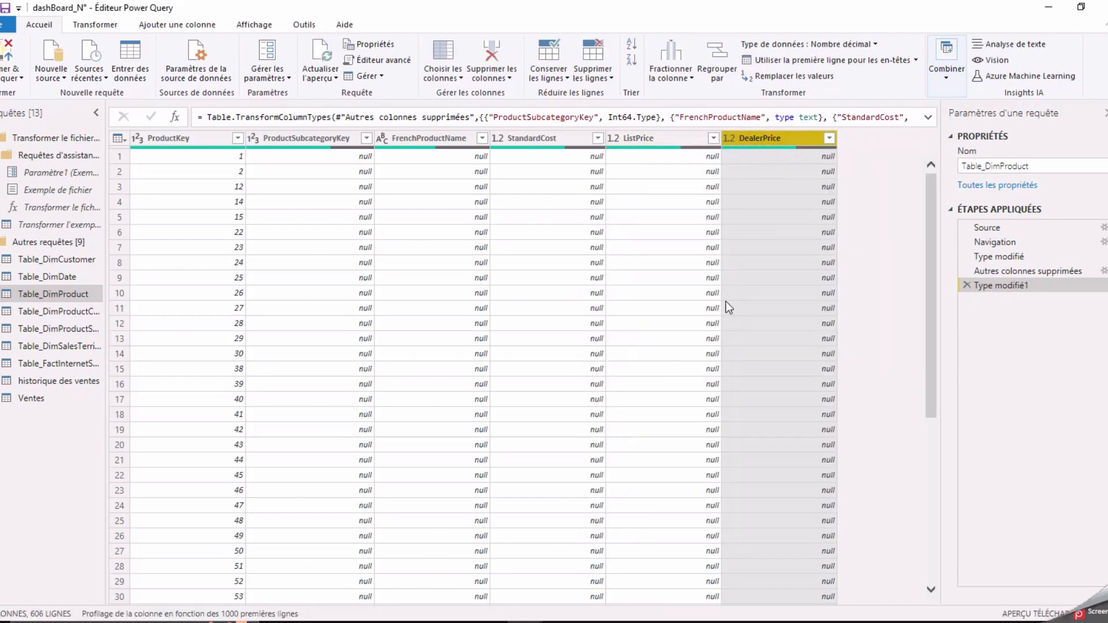
Step: Save the report, choosing Appliquer plus tard for the pending query changes
{"action": "left_click", "coordinate": [5, 7]}
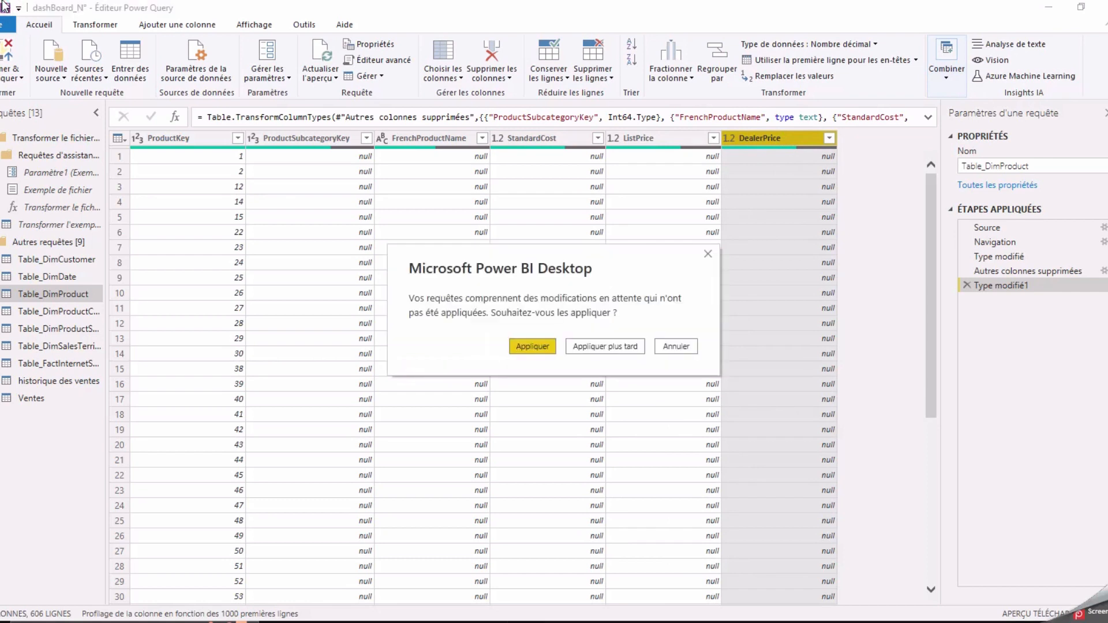
{"action": "left_click", "coordinate": [600, 346]}
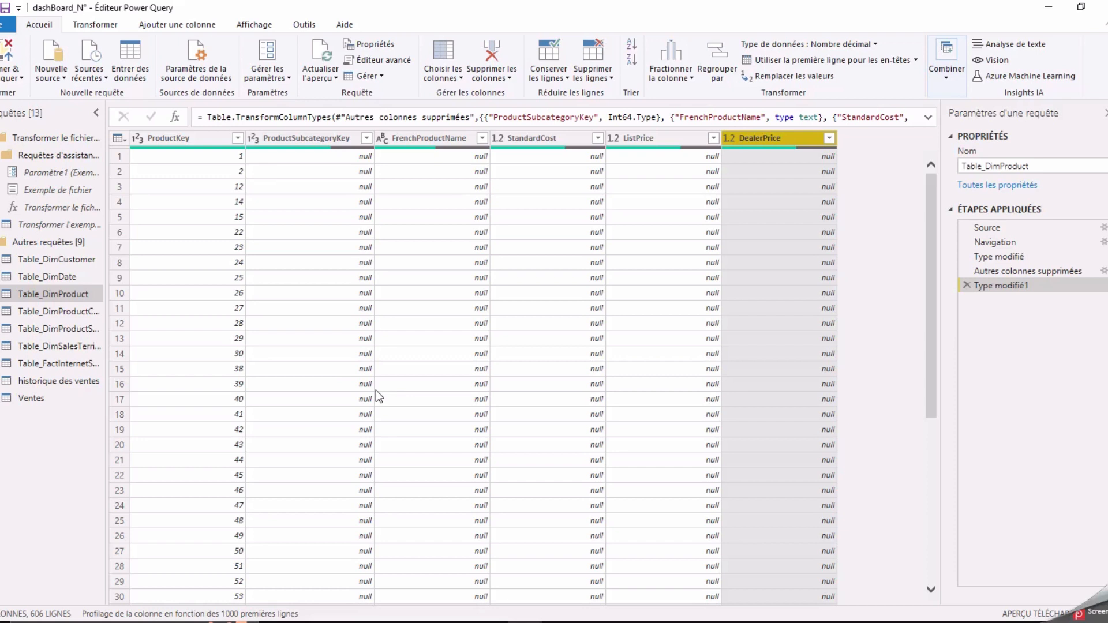
{"action": "scroll", "coordinate": [643, 423], "scroll_direction": "down", "scroll_amount": 6}
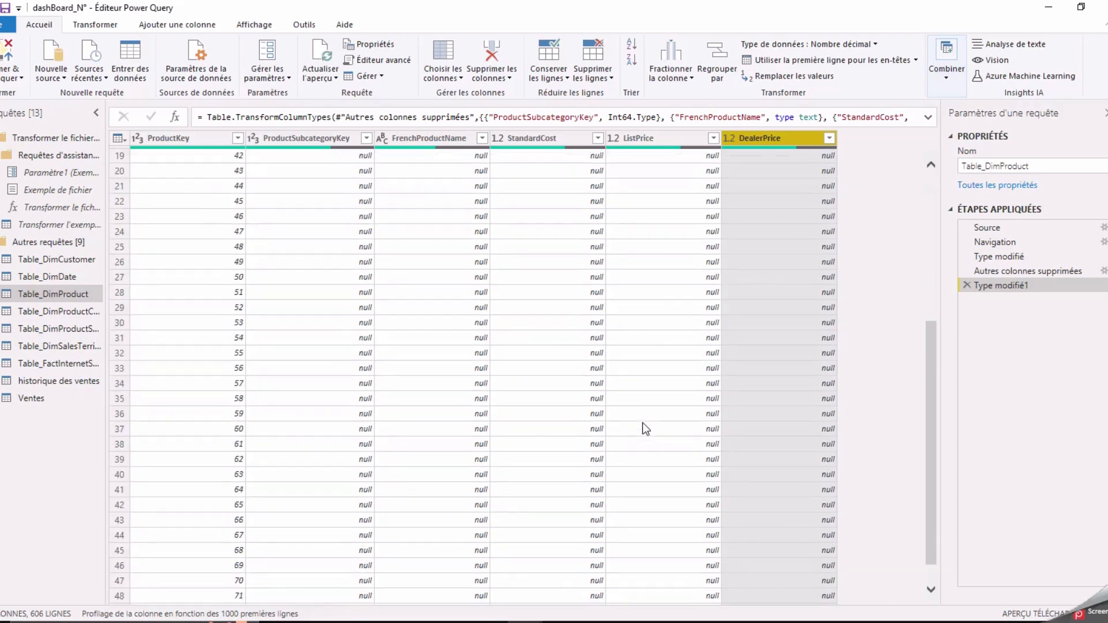
{"action": "scroll", "coordinate": [643, 423], "scroll_direction": "up", "scroll_amount": 6}
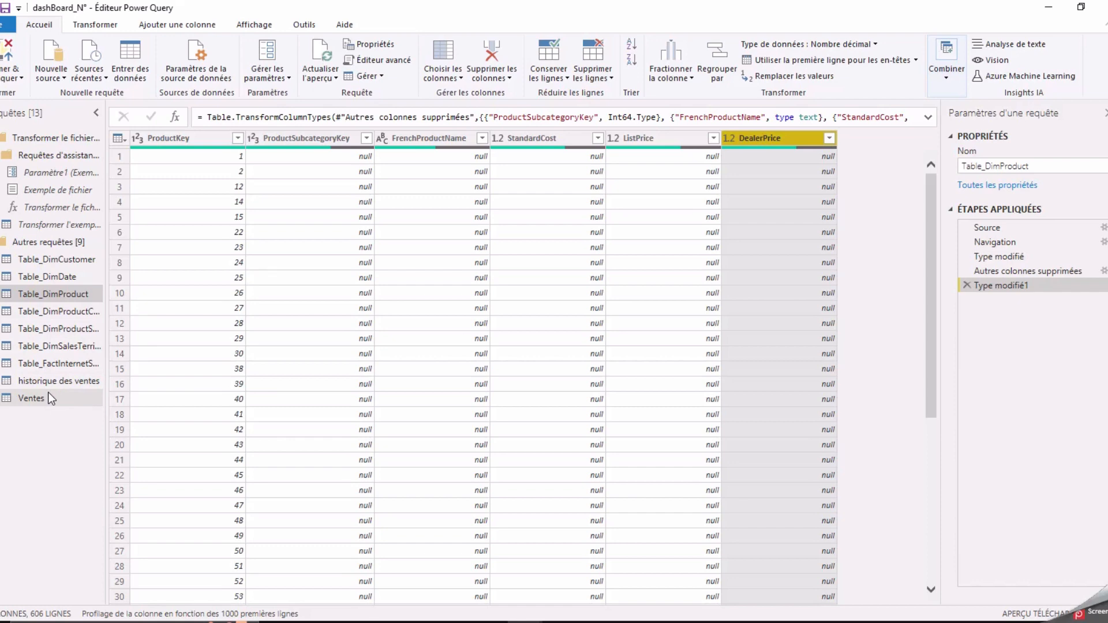
Step: Remove the Source.Name column from the historique des ventes query
{"action": "left_click", "coordinate": [31, 405]}
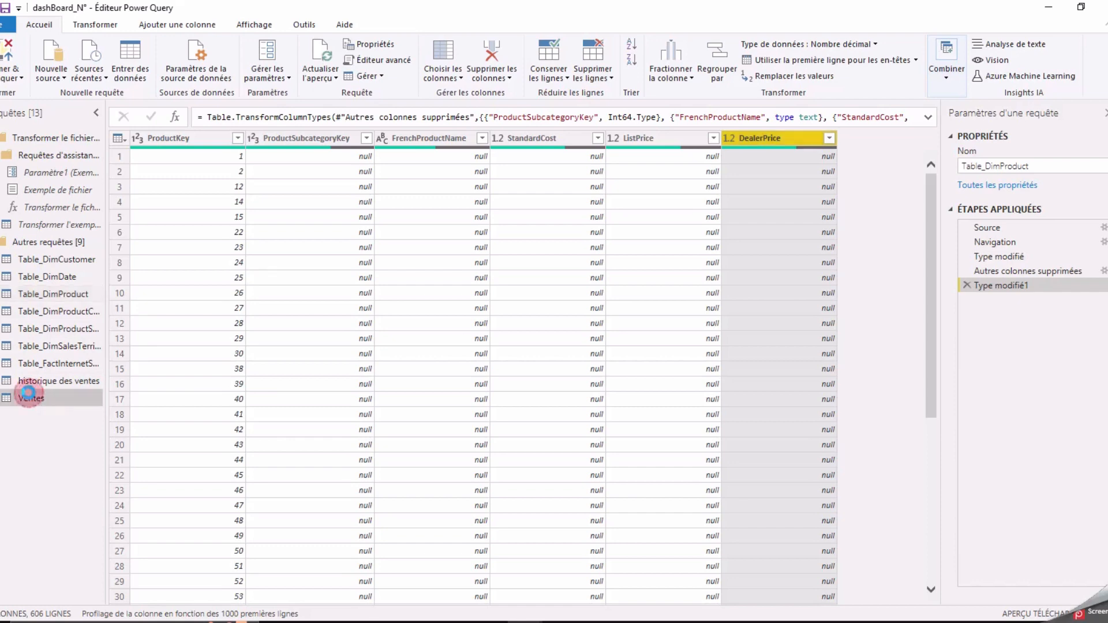
{"action": "left_click", "coordinate": [31, 382]}
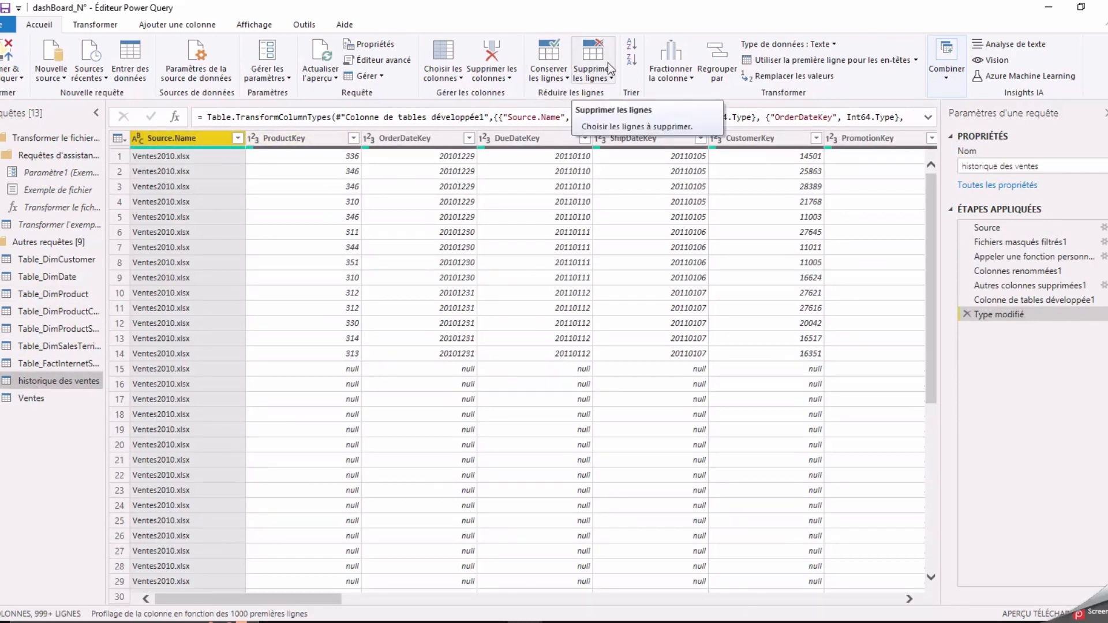
{"action": "left_click", "coordinate": [496, 45]}
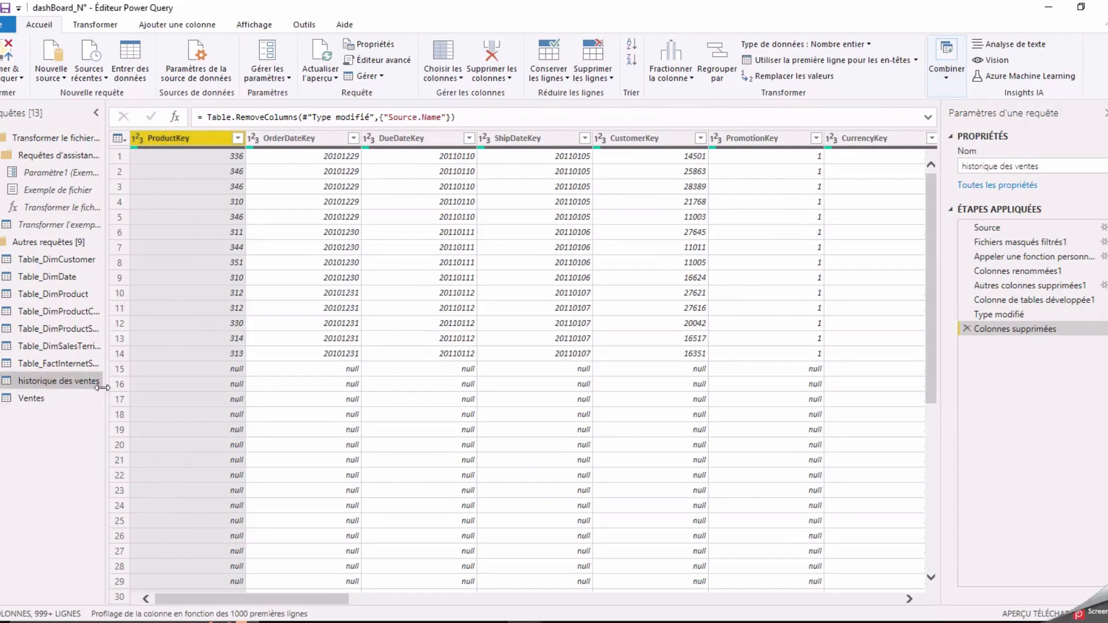
Step: Apply a row filter on the OrderDateKey column of historique des ventes with all values selected
{"action": "left_click", "coordinate": [313, 136]}
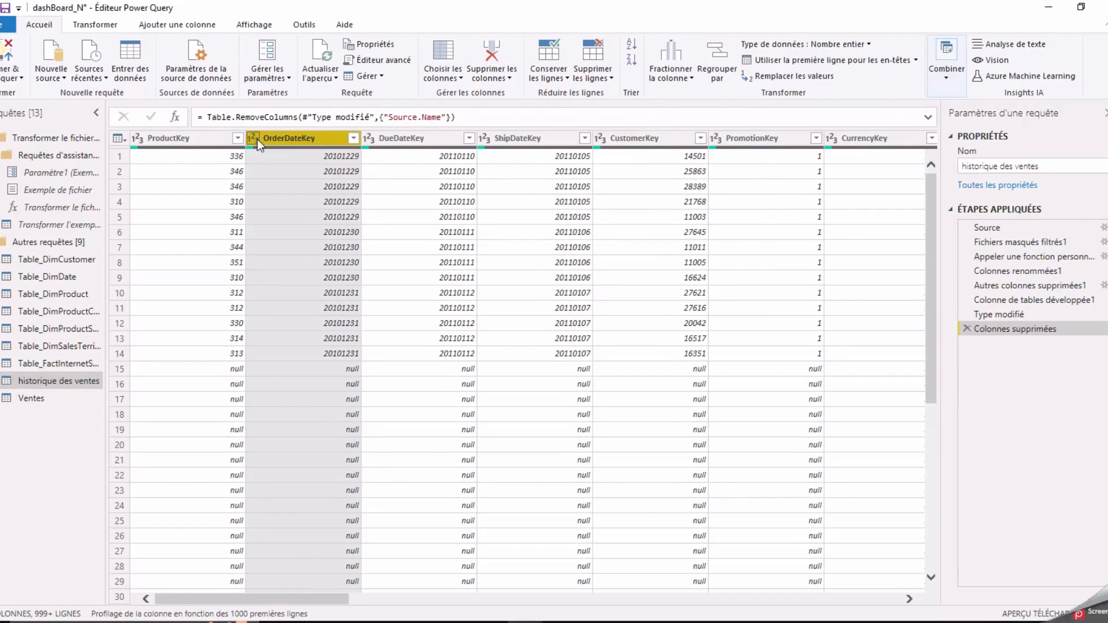
{"action": "left_click", "coordinate": [353, 139]}
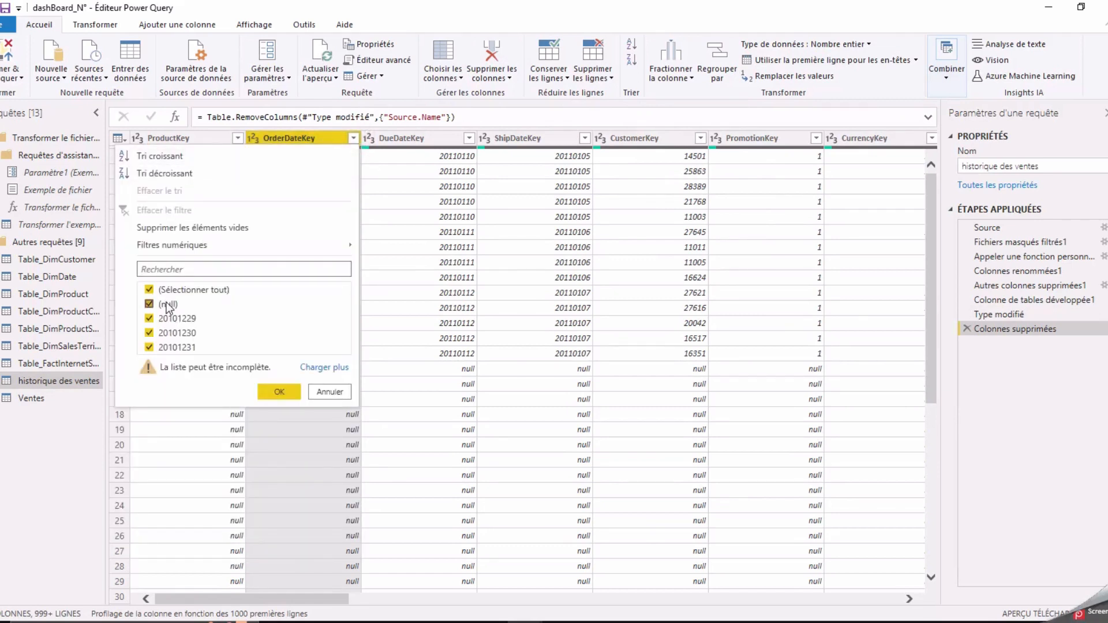
{"action": "left_click", "coordinate": [272, 385]}
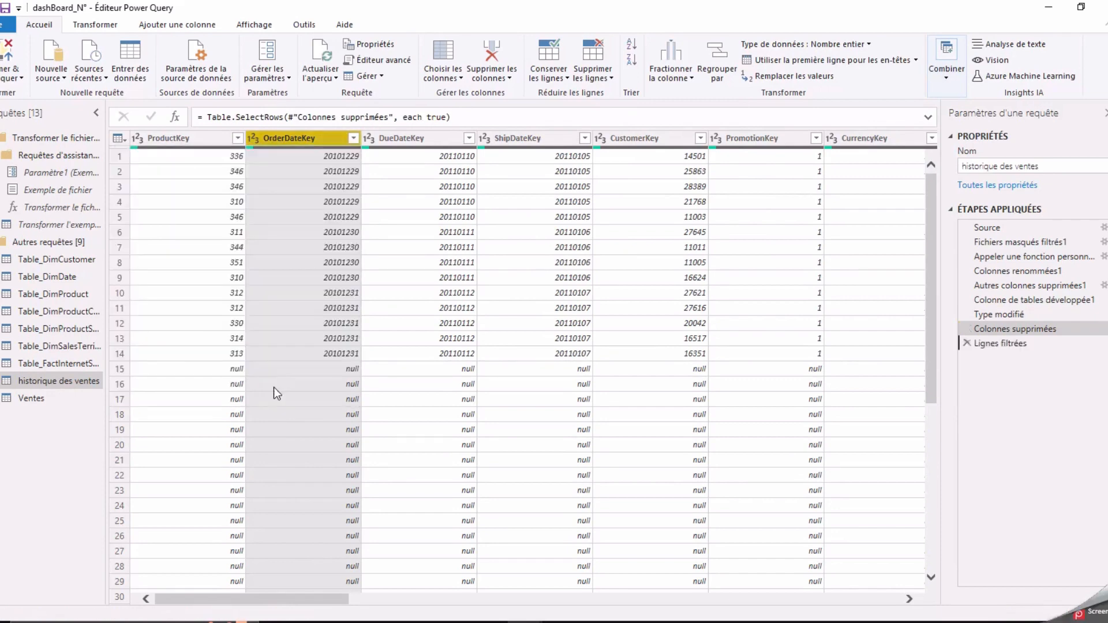
Step: Set the data type of the OrderDateKey column in historique des ventes to Nombre entier
{"action": "right_click", "coordinate": [254, 141]}
{"action": "left_click", "coordinate": [251, 133]}
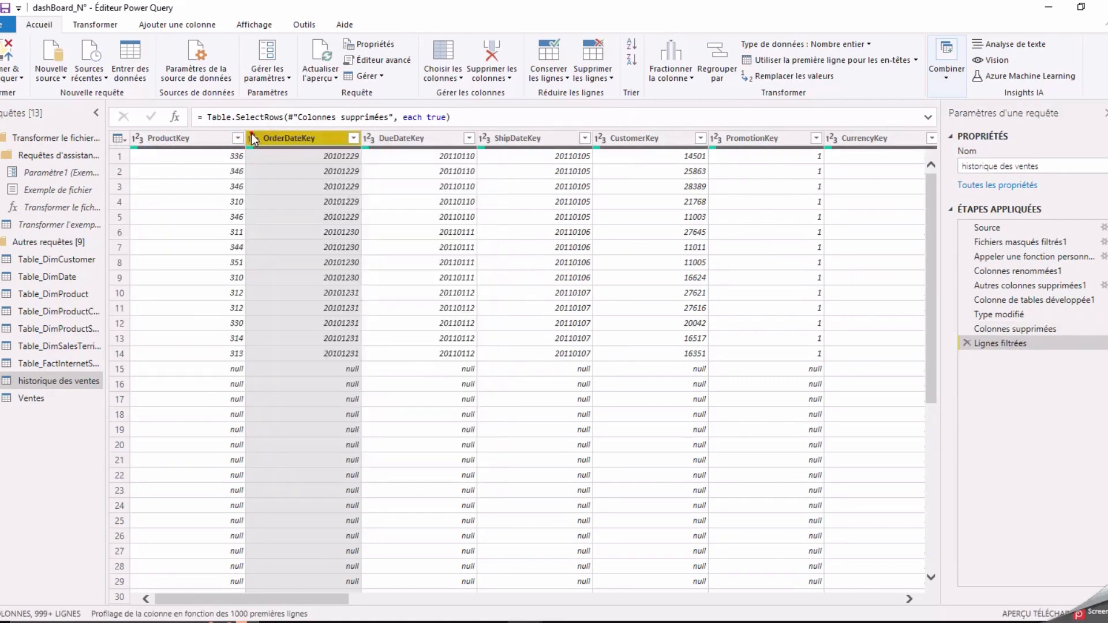
{"action": "left_click", "coordinate": [251, 133]}
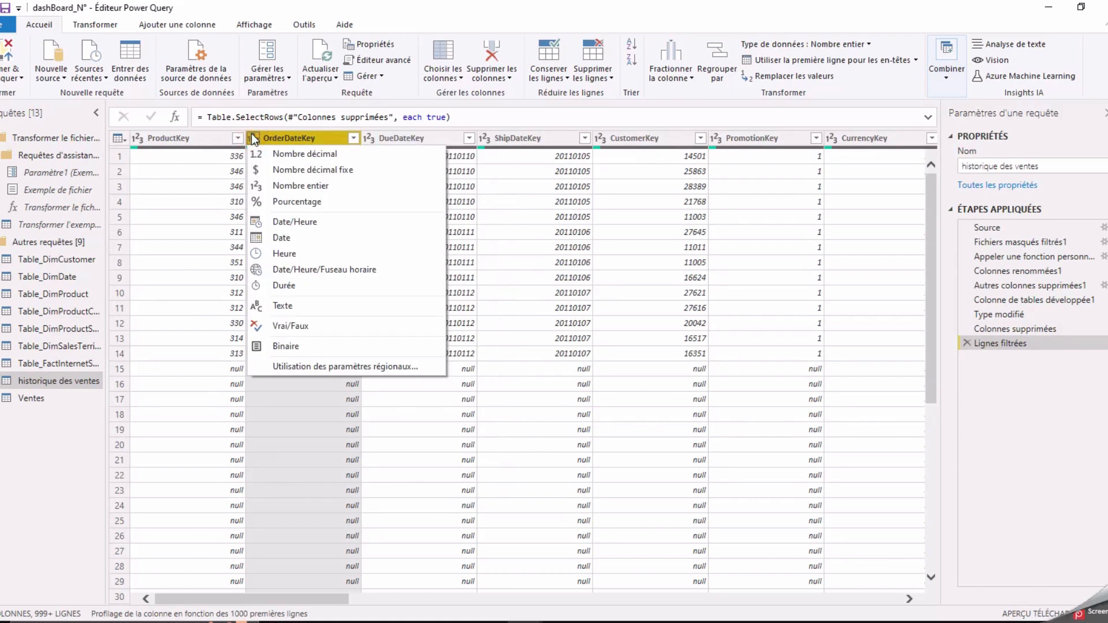
{"action": "left_click", "coordinate": [313, 186]}
{"action": "left_click", "coordinate": [353, 138]}
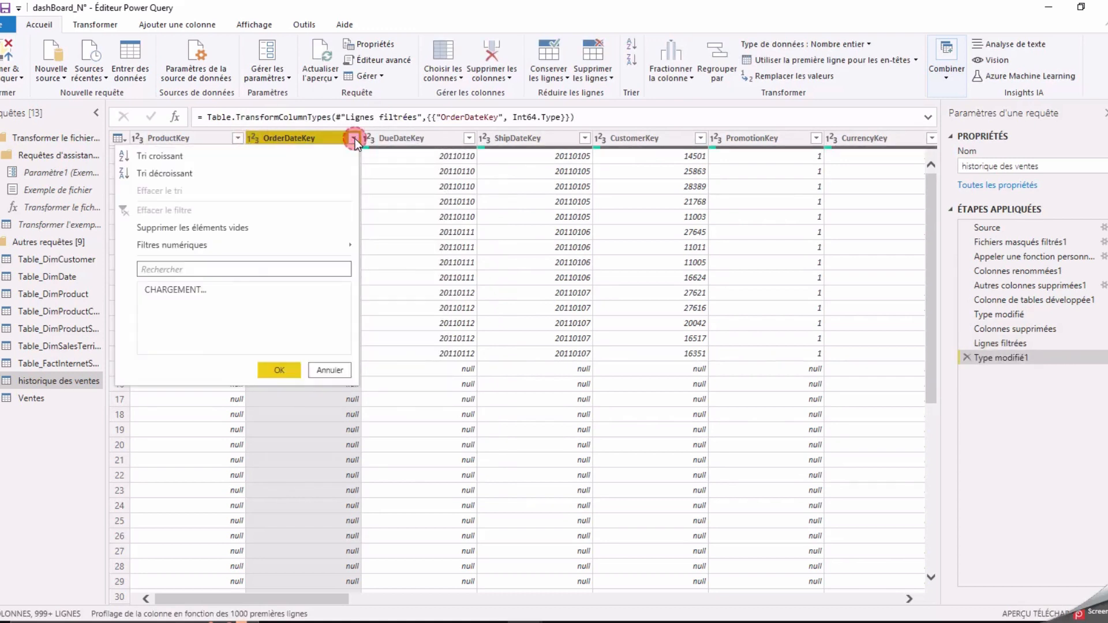
{"action": "left_click", "coordinate": [355, 138]}
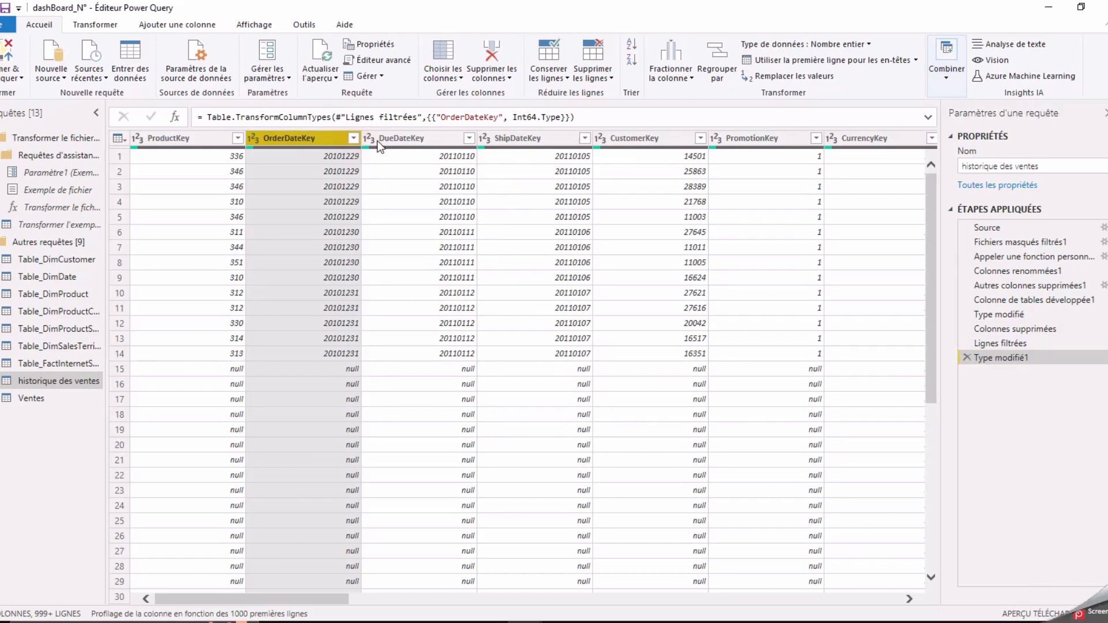
Step: Set the data type of the DueDateKey column in historique des ventes to Nombre entier
{"action": "left_click", "coordinate": [423, 140]}
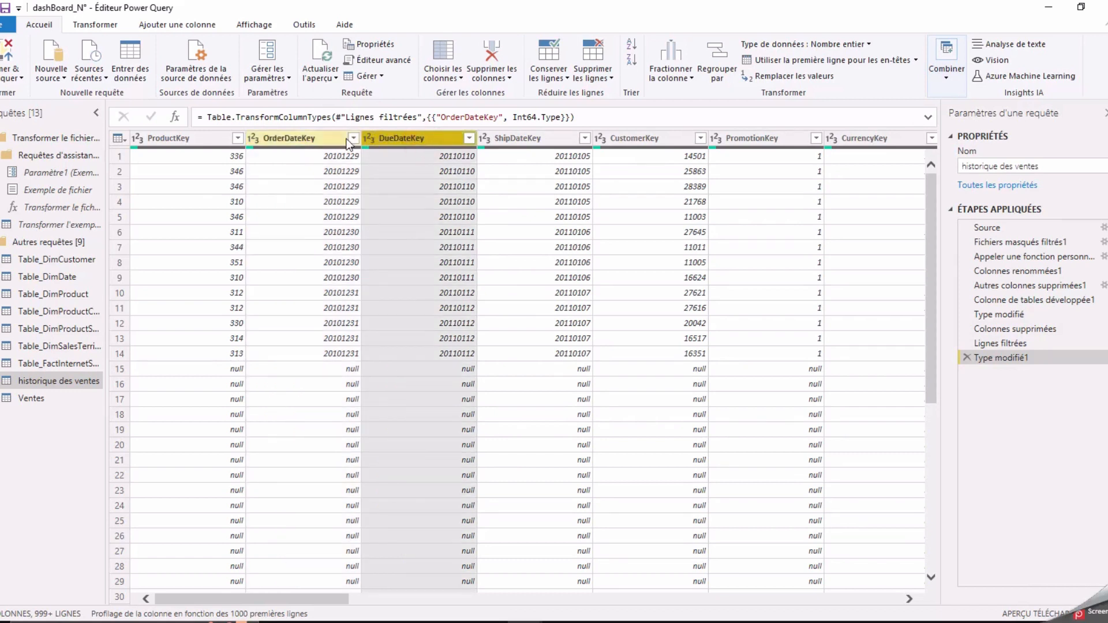
{"action": "right_click", "coordinate": [369, 141]}
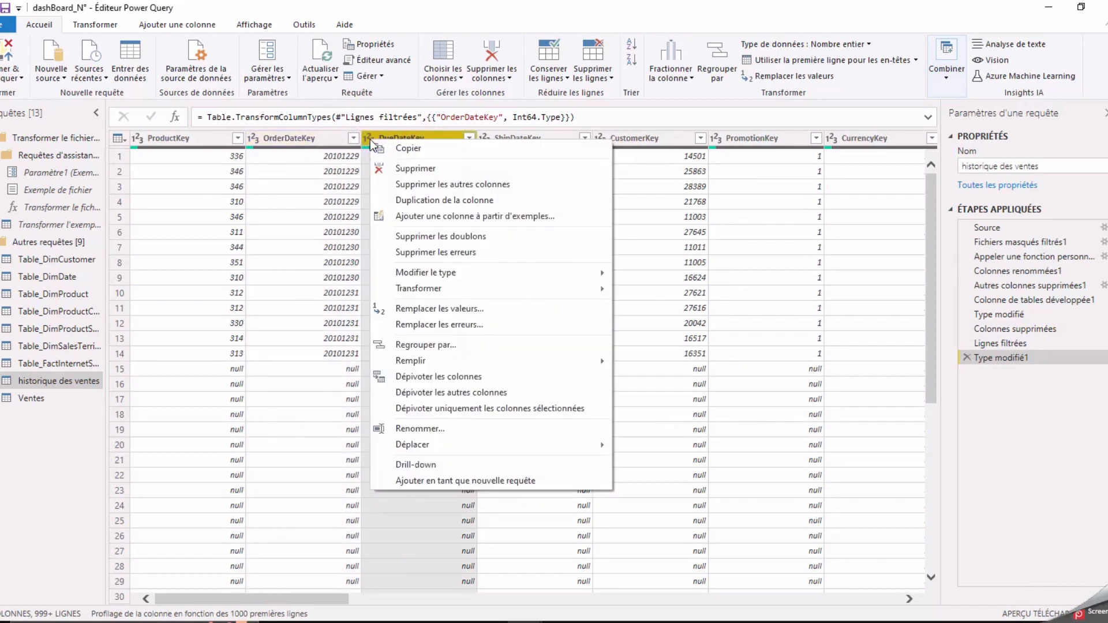
{"action": "left_click", "coordinate": [368, 138]}
{"action": "left_click", "coordinate": [368, 139]}
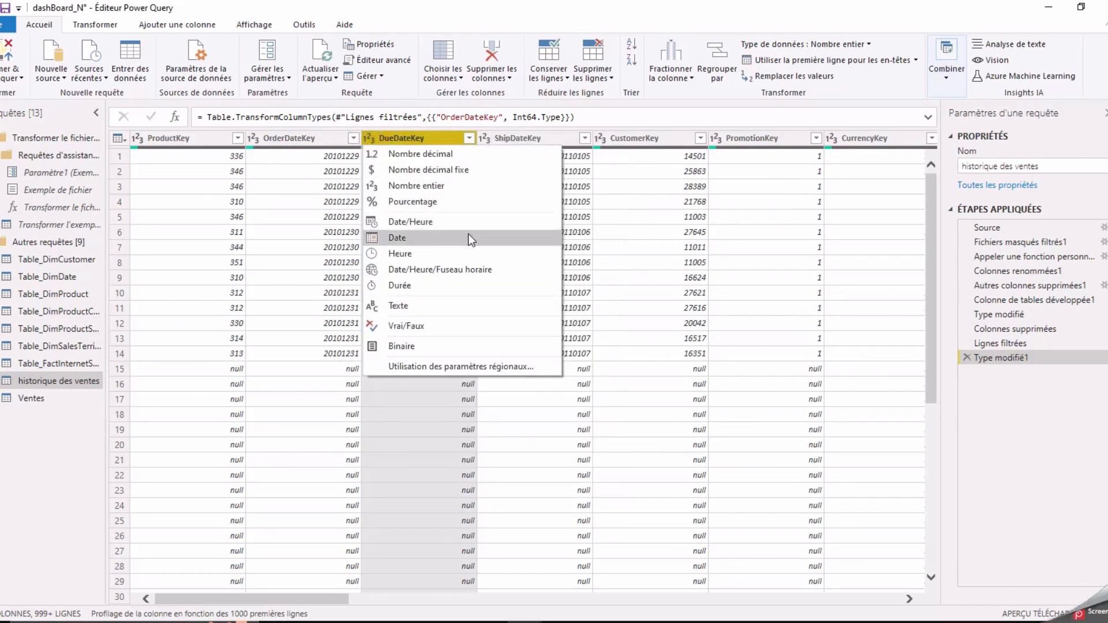
{"action": "left_click", "coordinate": [469, 187]}
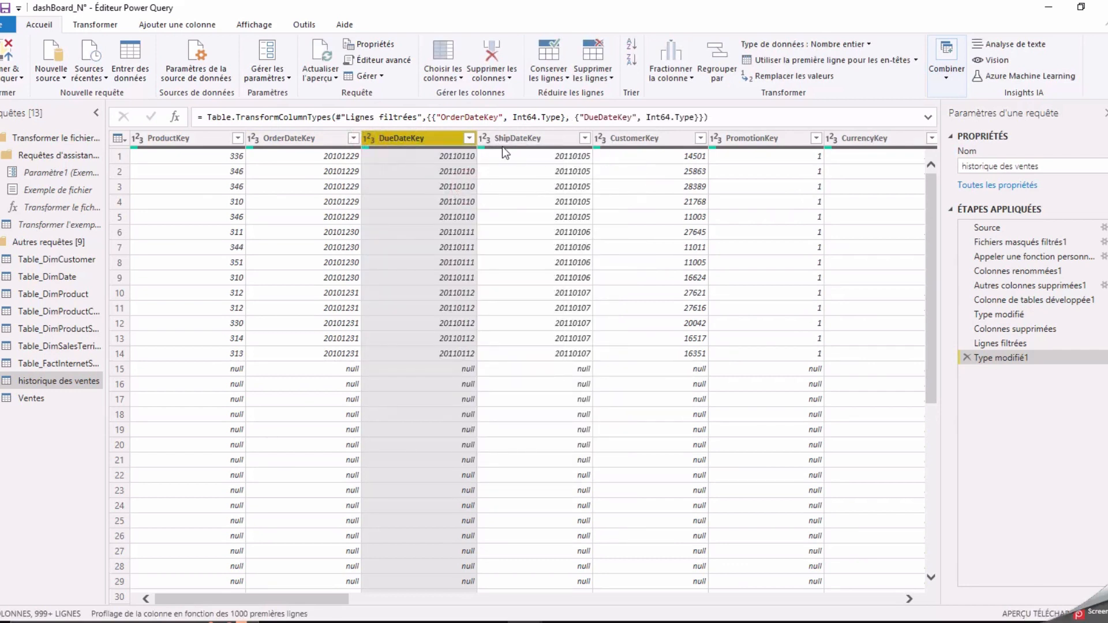
Step: Set the data type of the ShipDateKey column in historique des ventes to Nombre entier
{"action": "left_click", "coordinate": [487, 145], "text": "ctrl"}
{"action": "left_click", "coordinate": [585, 138]}
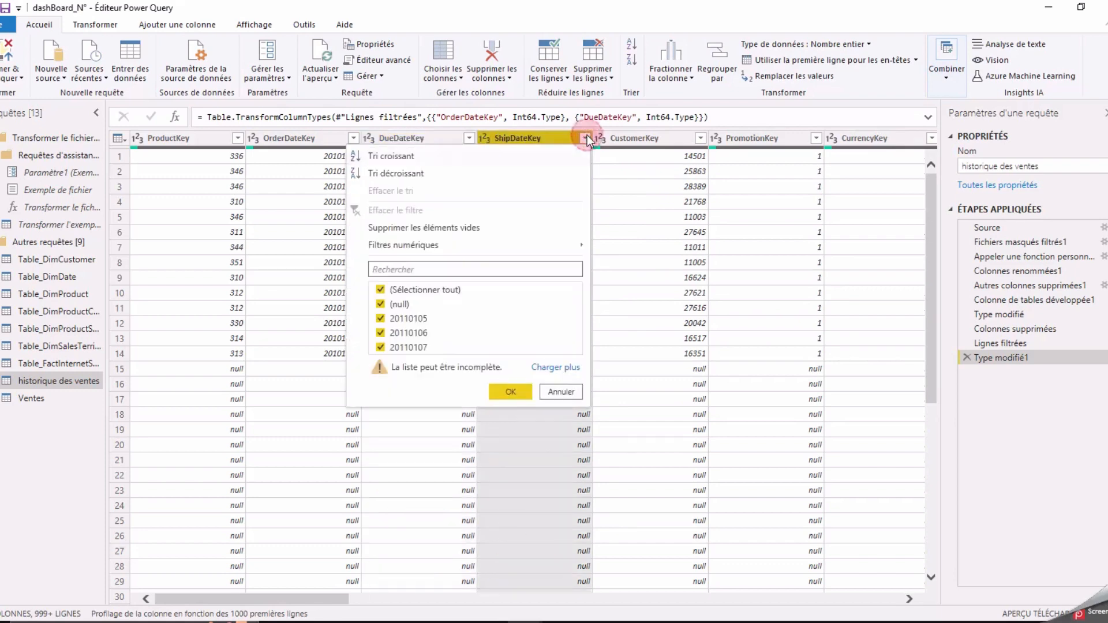
{"action": "left_click", "coordinate": [587, 135]}
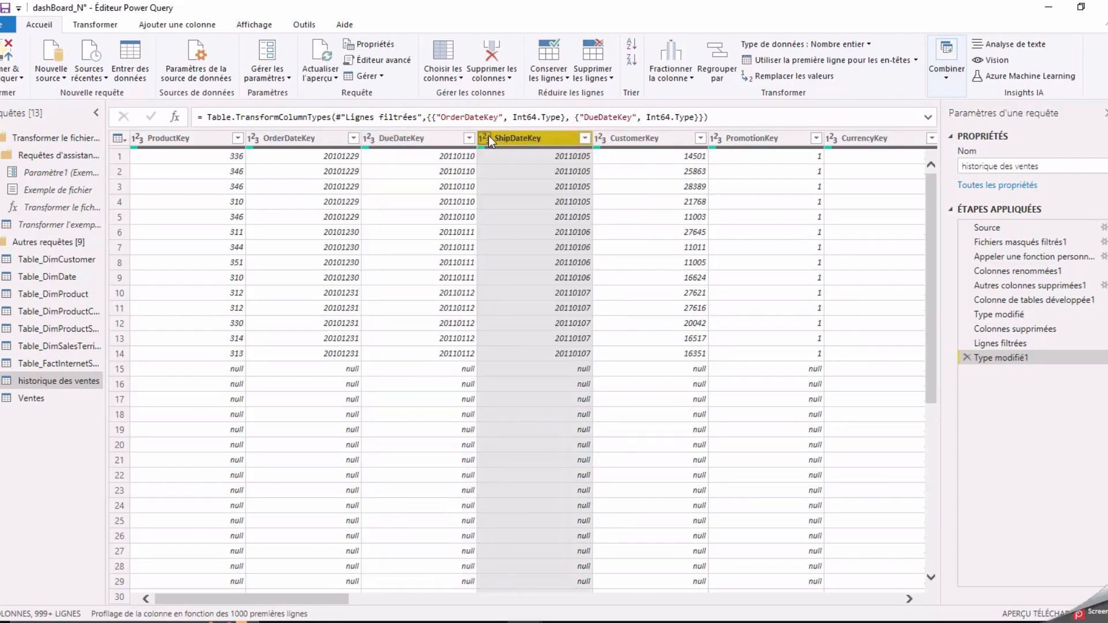
{"action": "right_click", "coordinate": [488, 136]}
{"action": "left_click", "coordinate": [482, 138]}
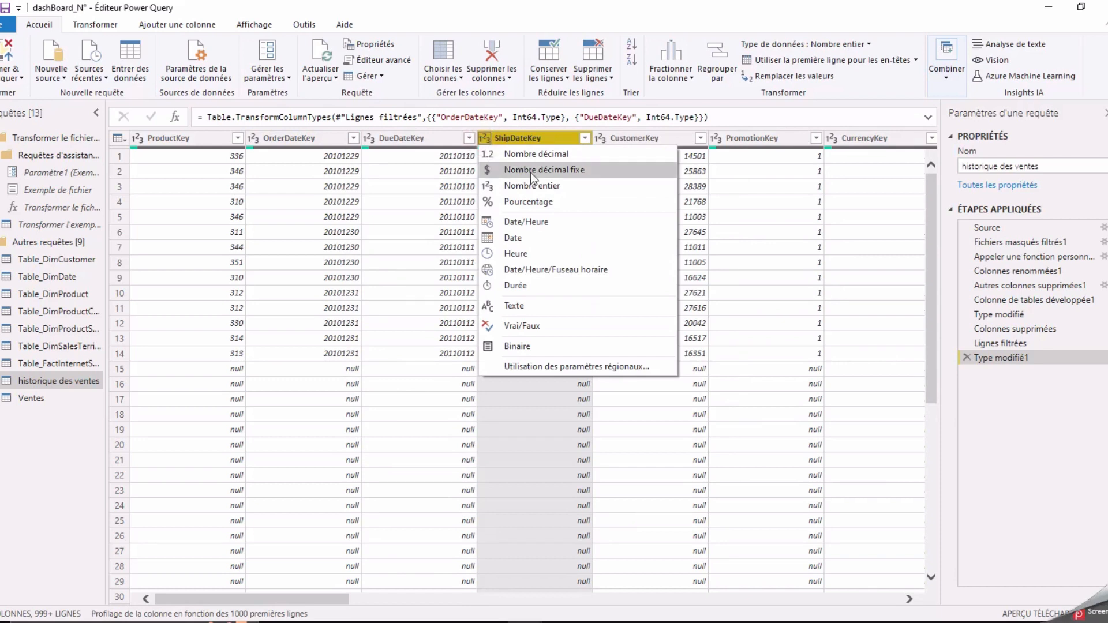
{"action": "left_click", "coordinate": [556, 184]}
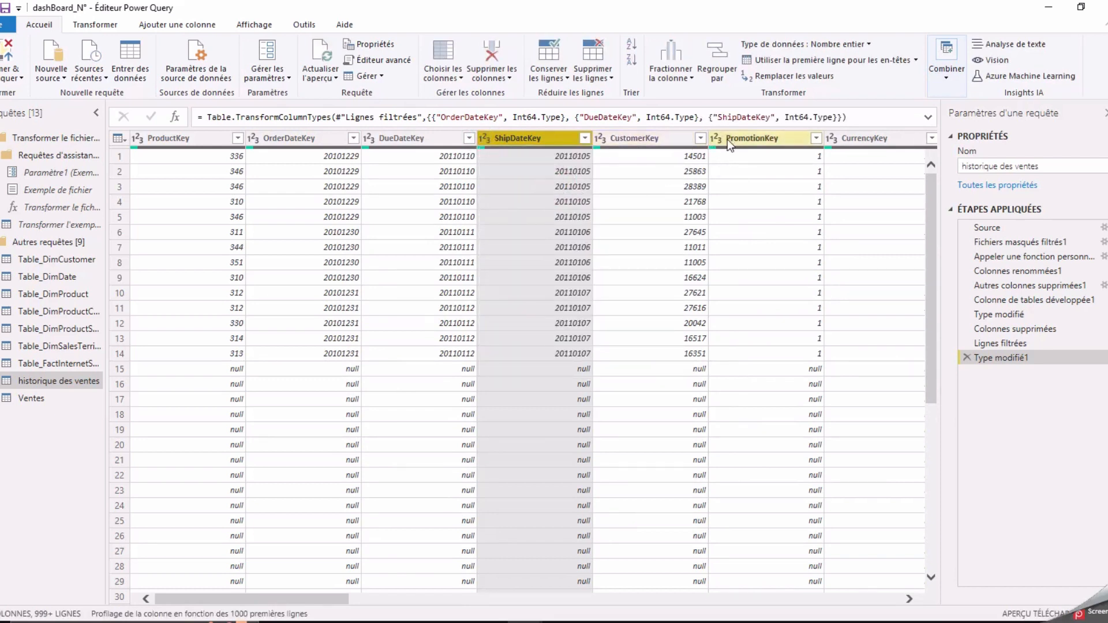
Step: Set the data type of the CustomerKey column in historique des ventes to Nombre entier
{"action": "left_click", "coordinate": [700, 138]}
{"action": "left_click", "coordinate": [697, 139]}
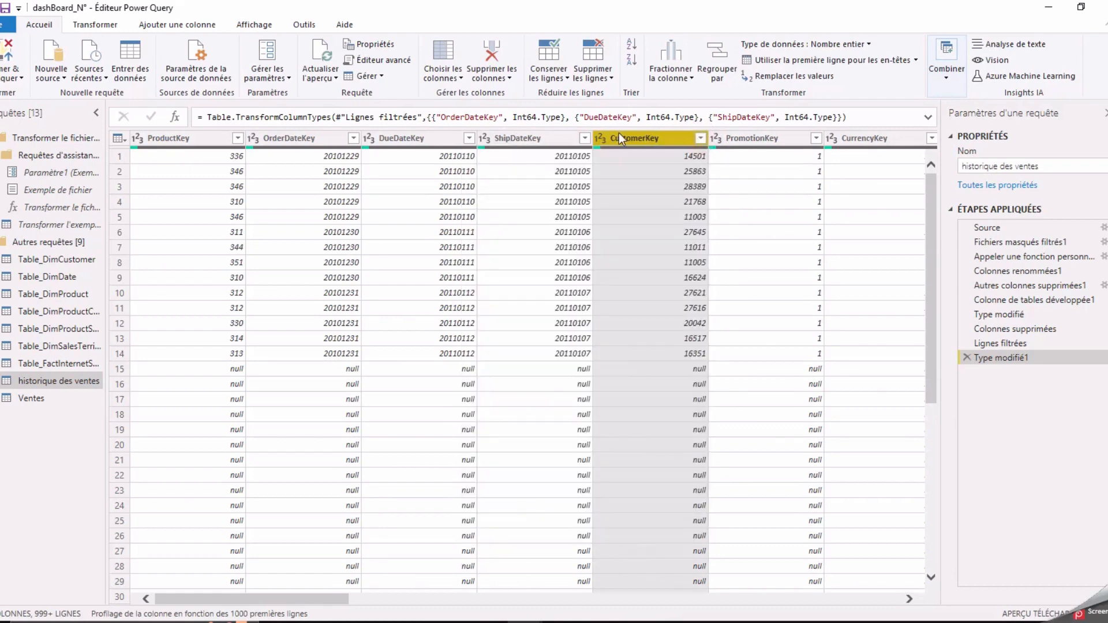
{"action": "right_click", "coordinate": [618, 134]}
{"action": "left_click", "coordinate": [607, 140]}
{"action": "right_click", "coordinate": [600, 139]}
{"action": "left_click", "coordinate": [598, 134]}
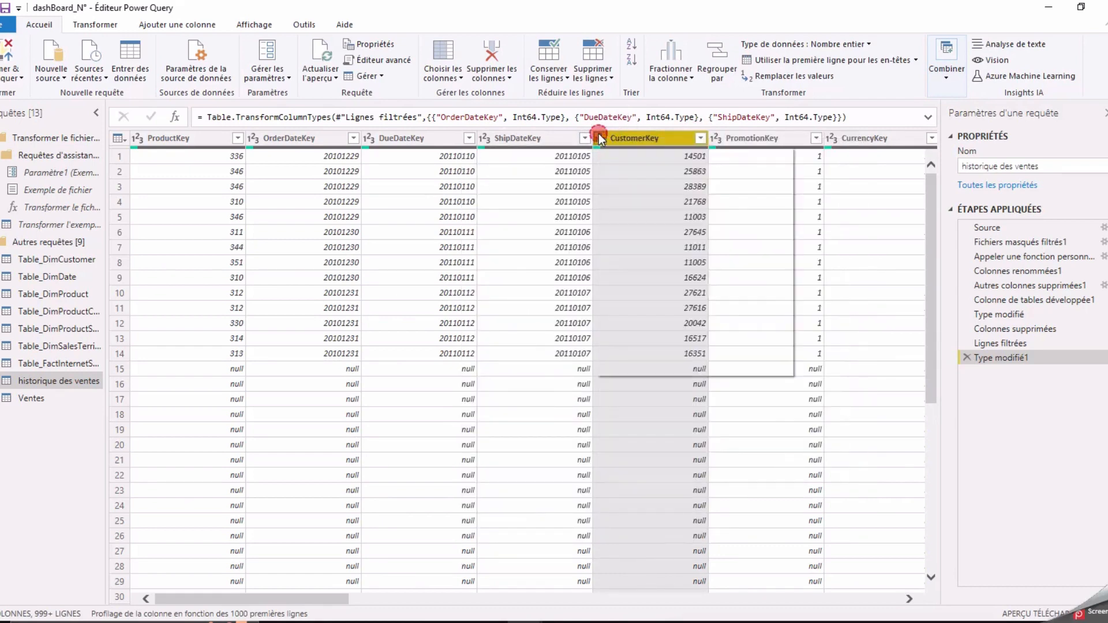
{"action": "left_click", "coordinate": [598, 134]}
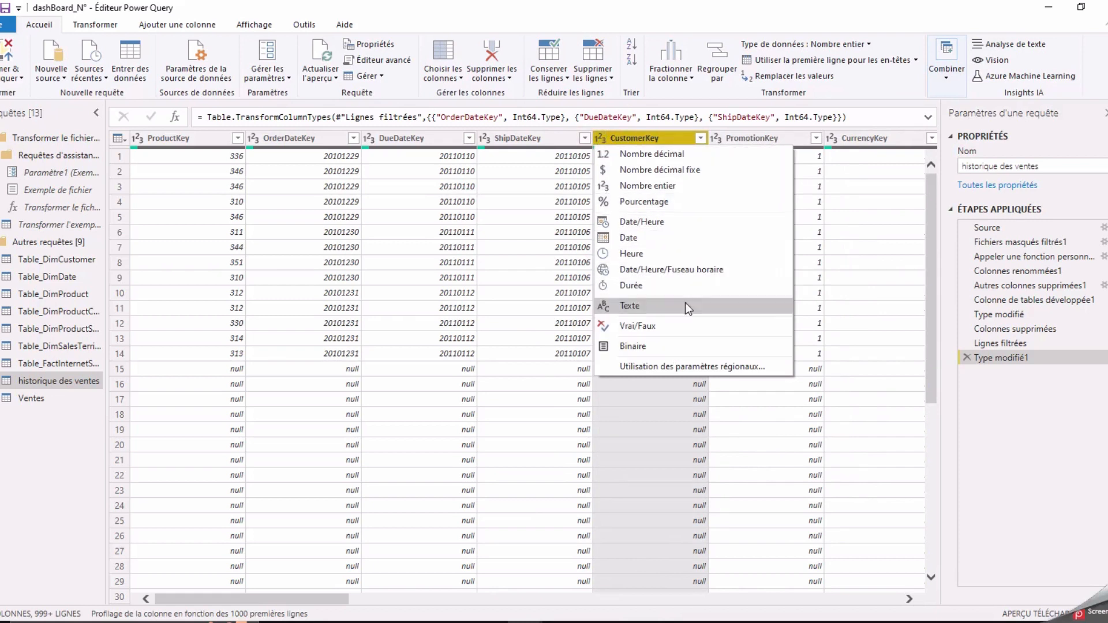
{"action": "left_click", "coordinate": [695, 189]}
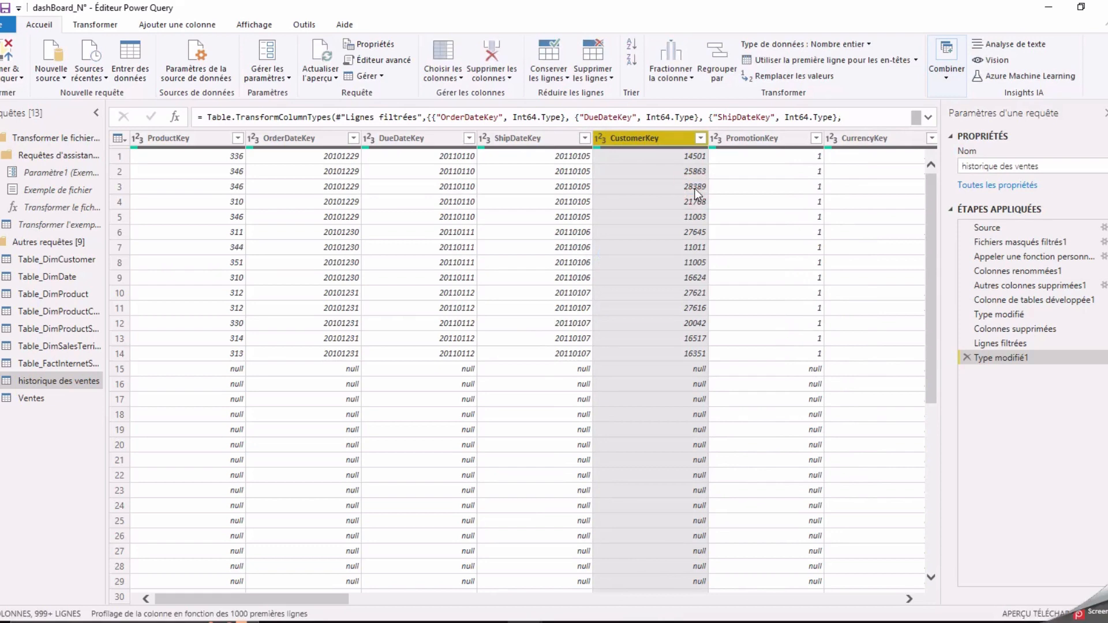
Step: Set the data types of the PromotionKey and CurrencyKey columns in historique des ventes to Nombre entier
{"action": "left_click_drag", "start_coordinate": [317, 600], "coordinate": [442, 618]}
{"action": "left_click", "coordinate": [287, 138]}
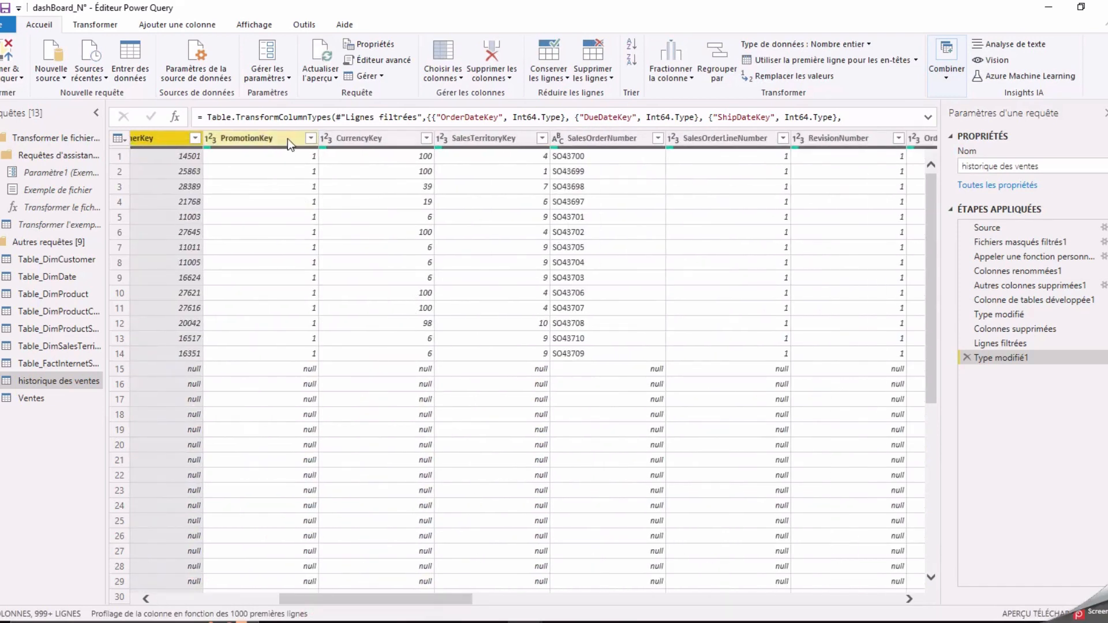
{"action": "left_click", "coordinate": [310, 137]}
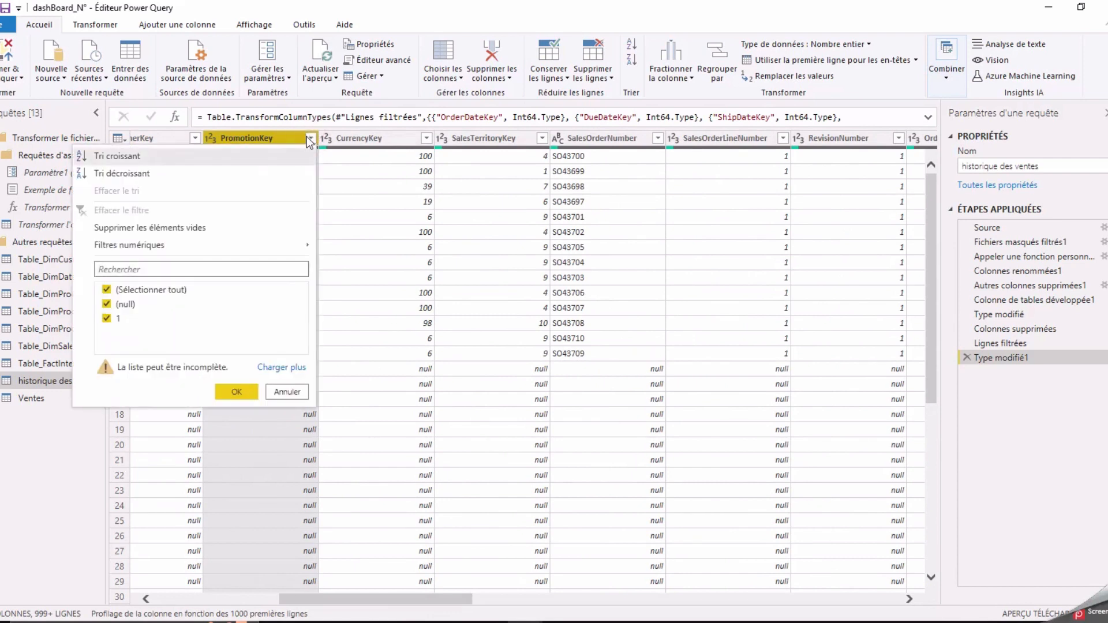
{"action": "left_click", "coordinate": [210, 138]}
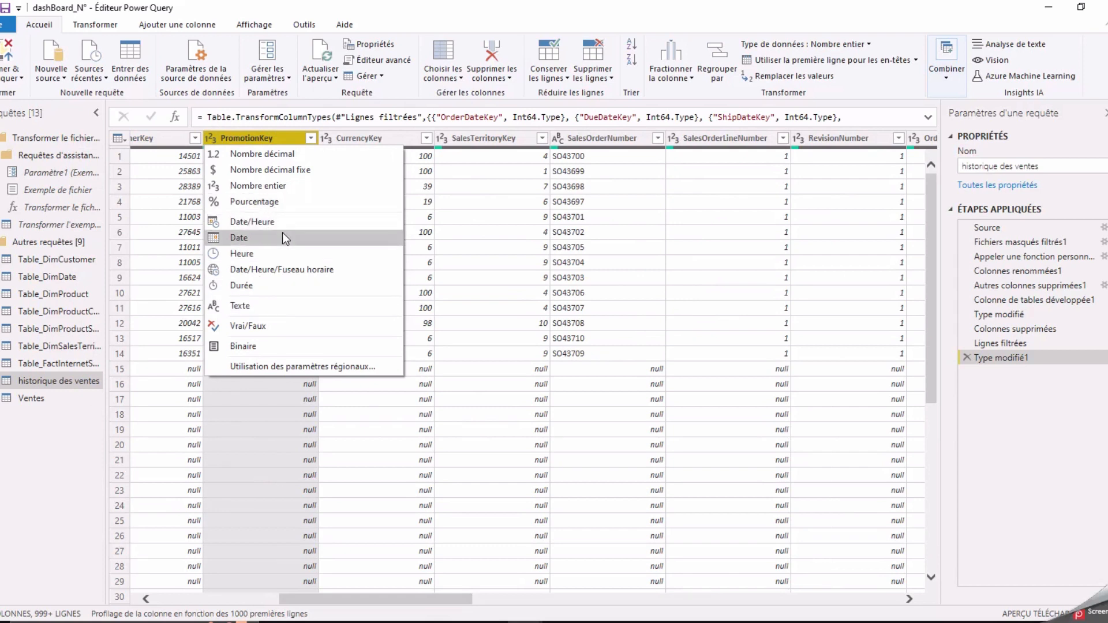
{"action": "left_click", "coordinate": [285, 183]}
{"action": "left_click", "coordinate": [330, 138]}
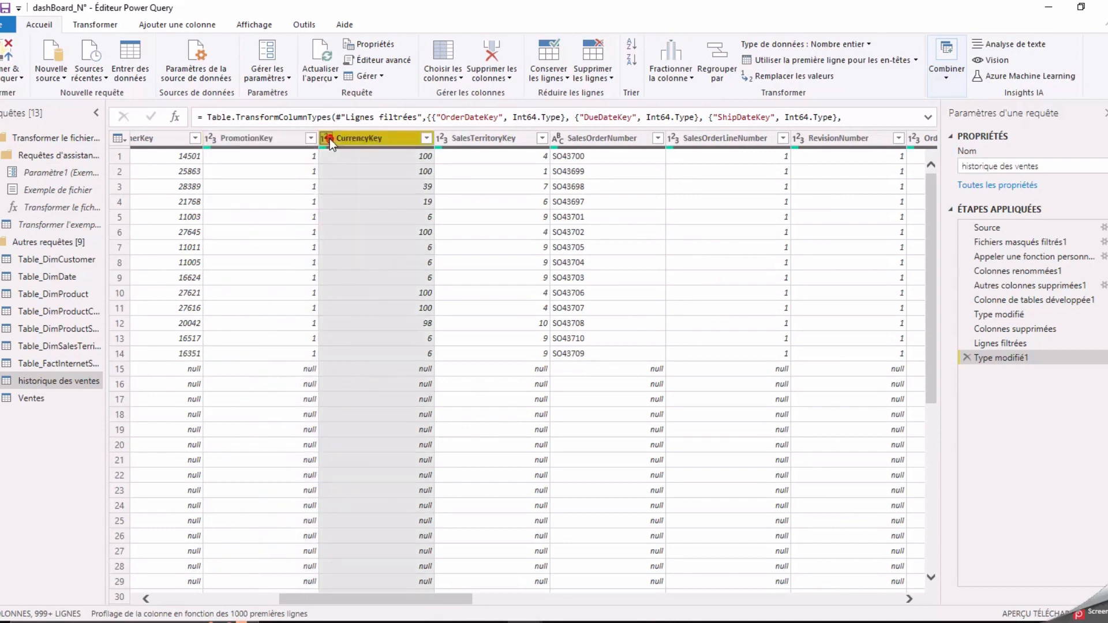
{"action": "left_click", "coordinate": [382, 187]}
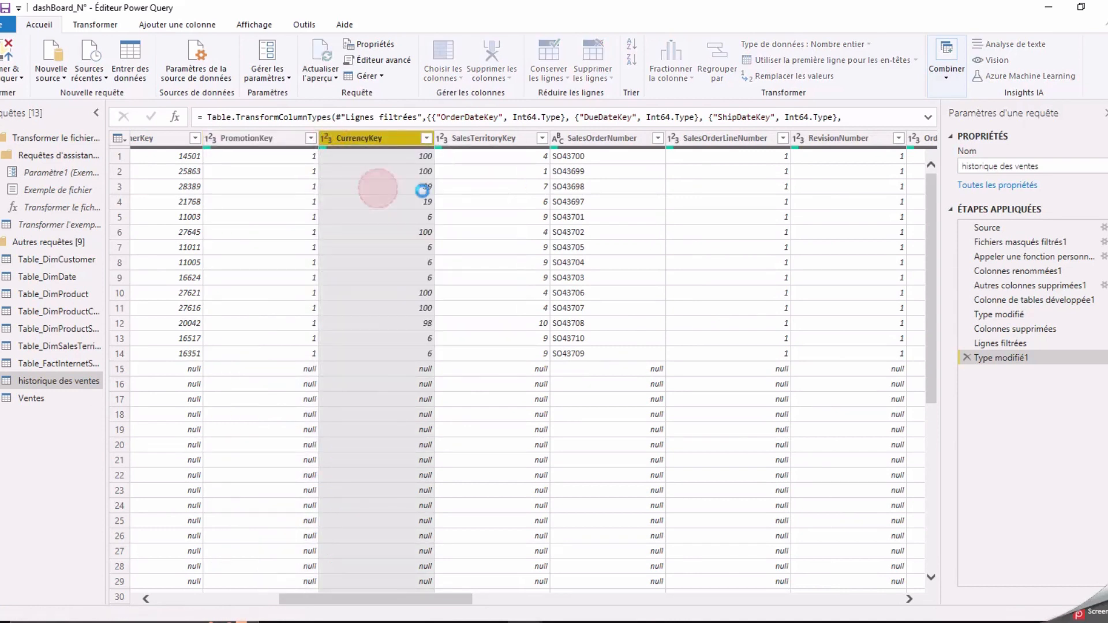
Step: Set the data type of the SalesTerritoryKey column in historique des ventes to Nombre entier
{"action": "left_click", "coordinate": [441, 141]}
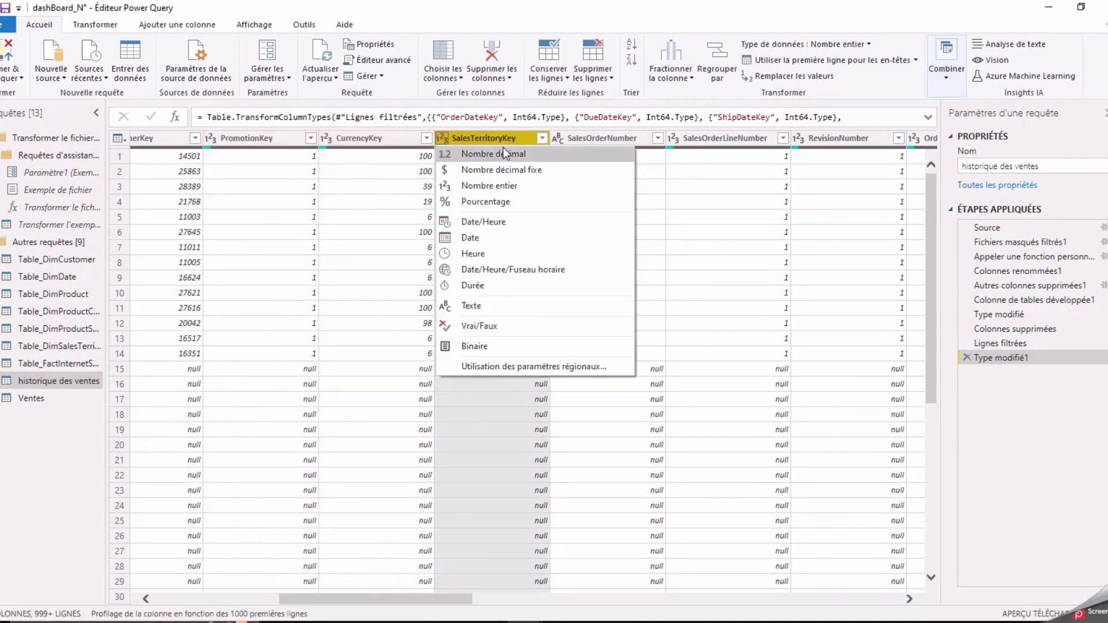
{"action": "left_click", "coordinate": [542, 139]}
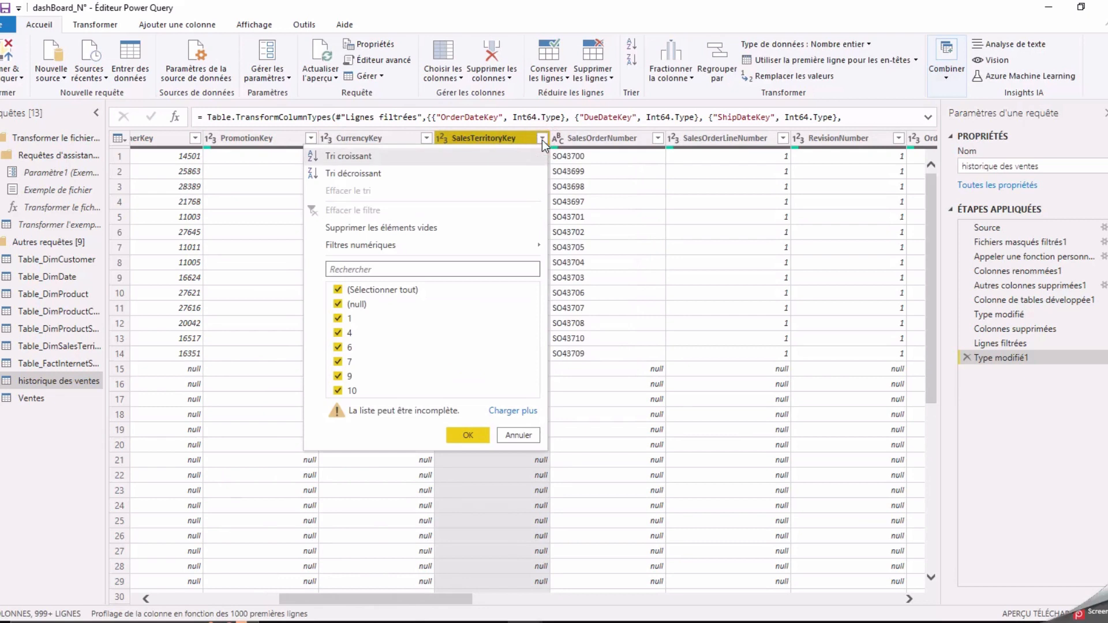
{"action": "left_click", "coordinate": [441, 138]}
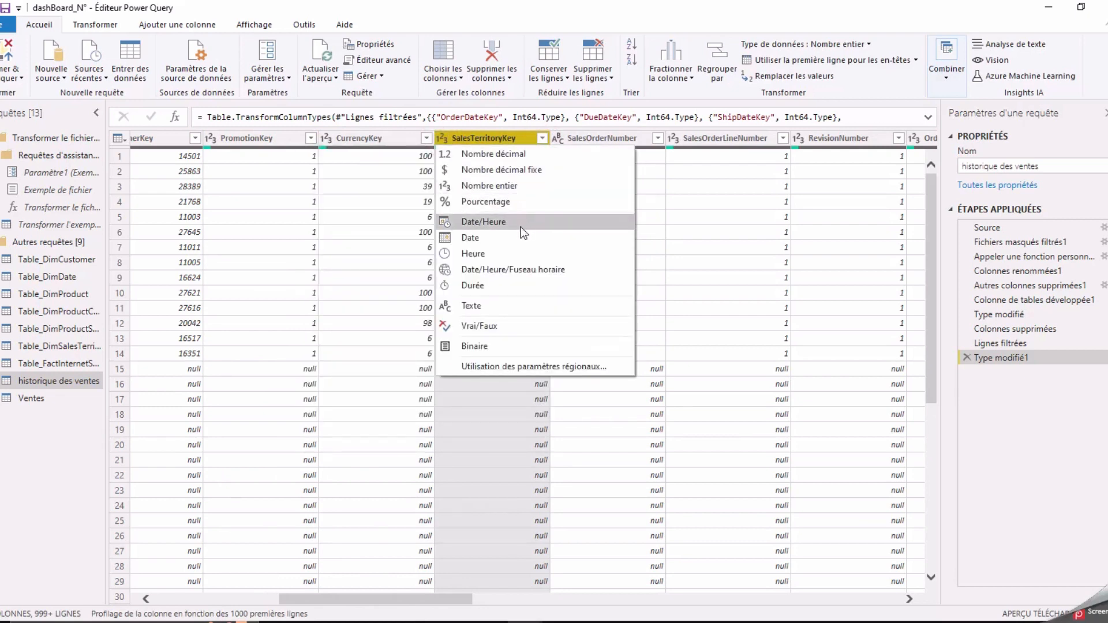
{"action": "left_click", "coordinate": [525, 184]}
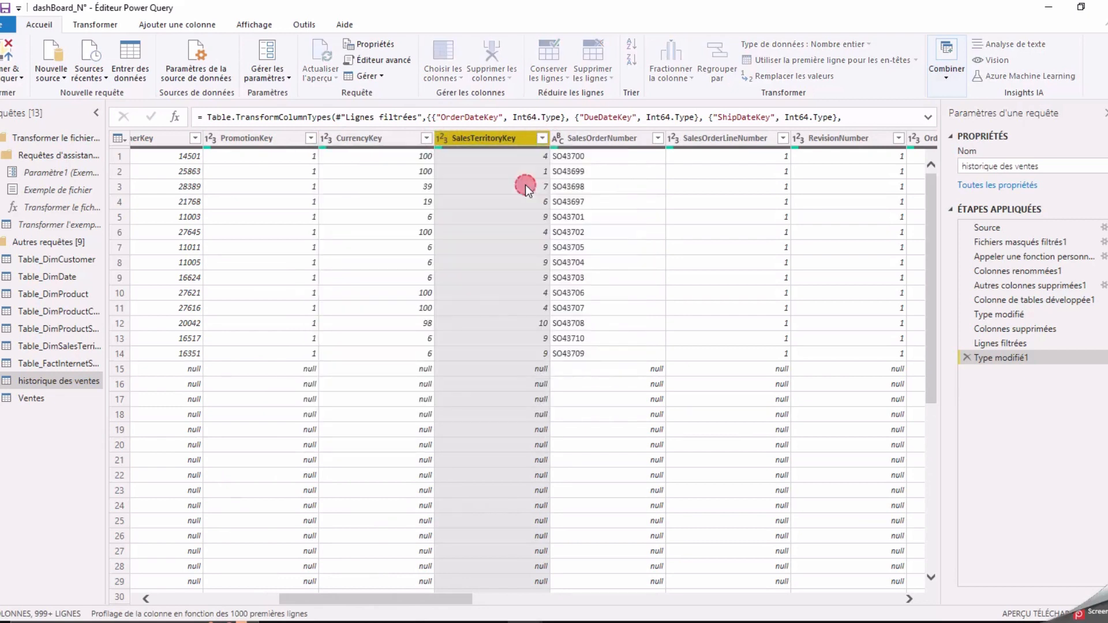
Step: Set the data type of the SalesOrderNumber column in historique des ventes to Texte
{"action": "left_click", "coordinate": [620, 139]}
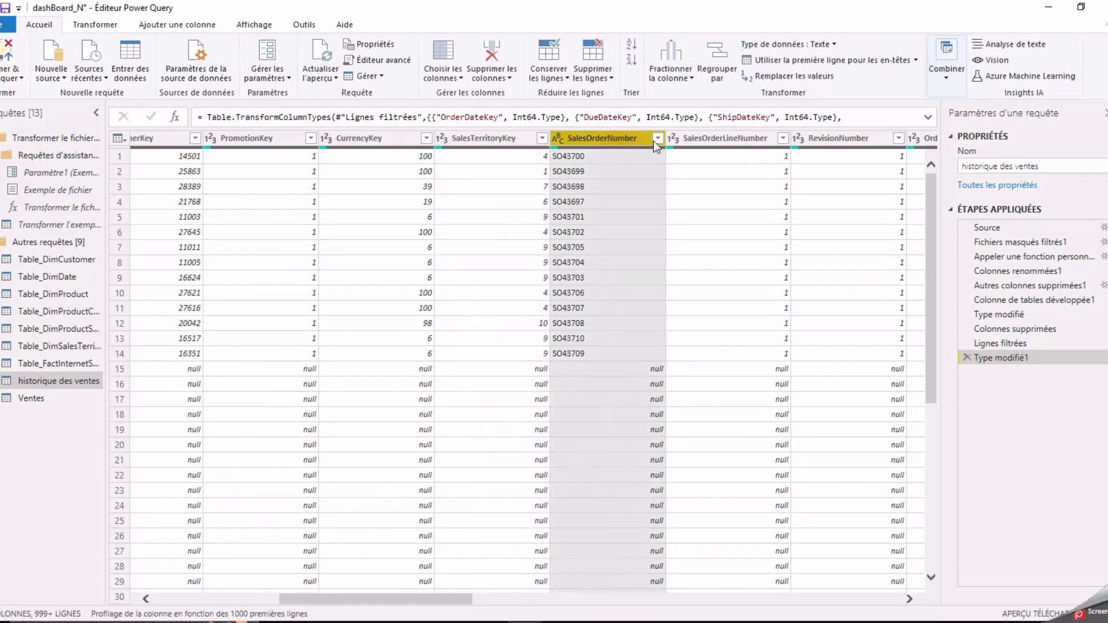
{"action": "right_click", "coordinate": [566, 137]}
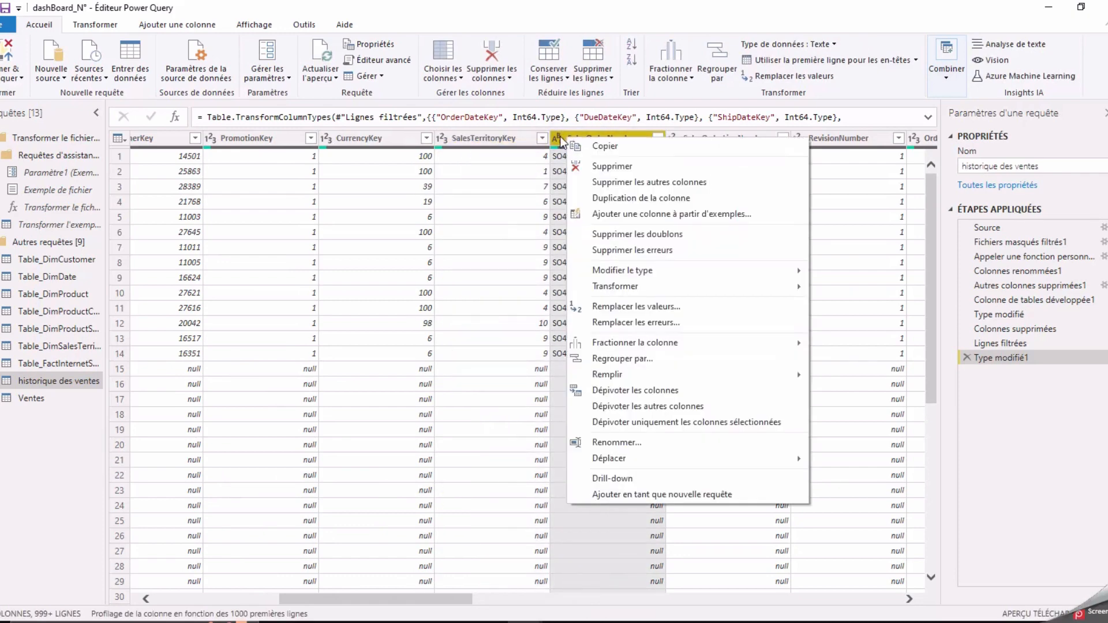
{"action": "left_click", "coordinate": [560, 137]}
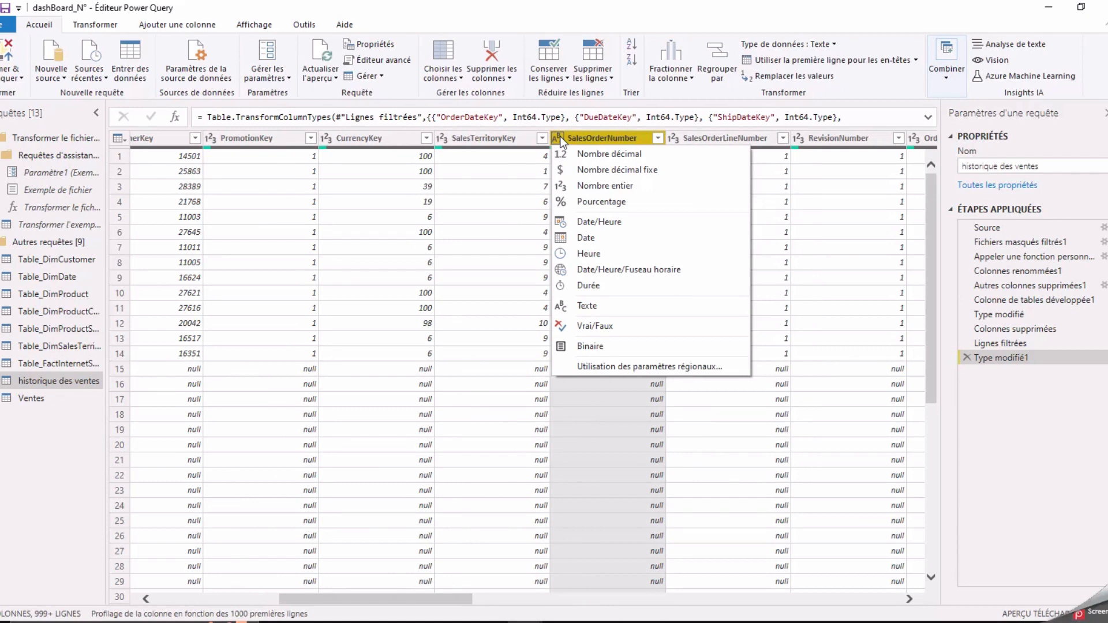
{"action": "left_click", "coordinate": [597, 141]}
{"action": "left_click", "coordinate": [659, 138]}
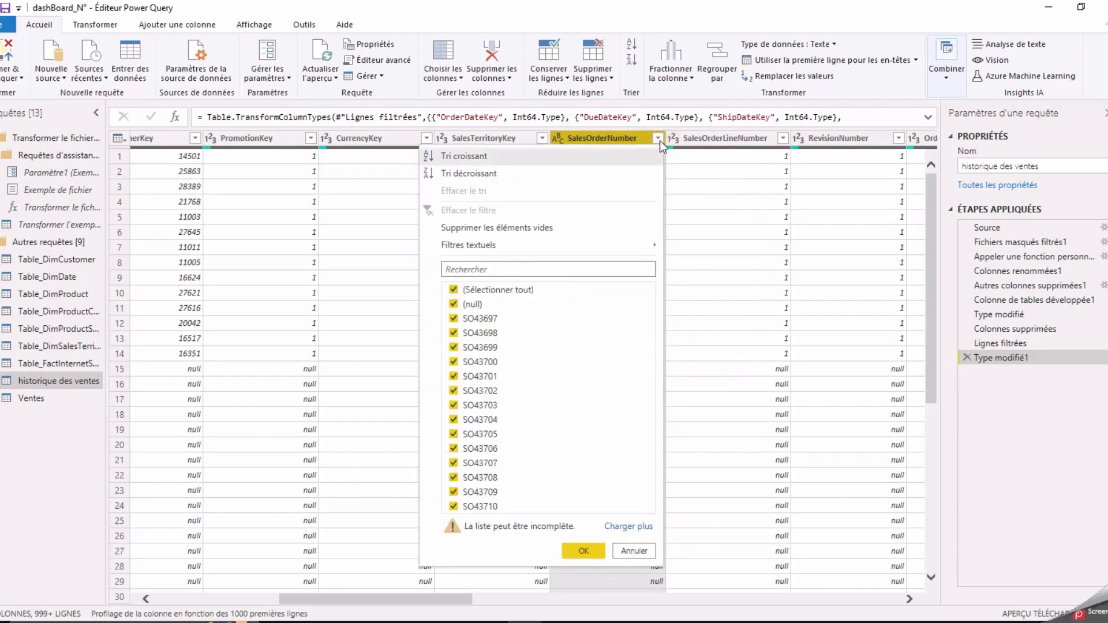
{"action": "left_click", "coordinate": [556, 138]}
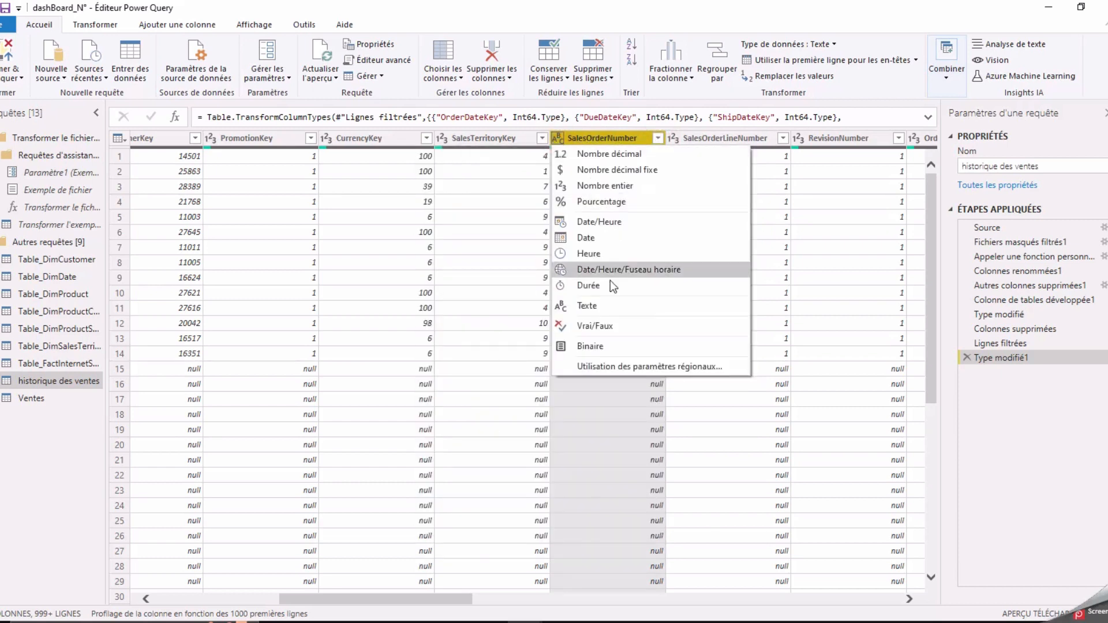
{"action": "left_click", "coordinate": [609, 310]}
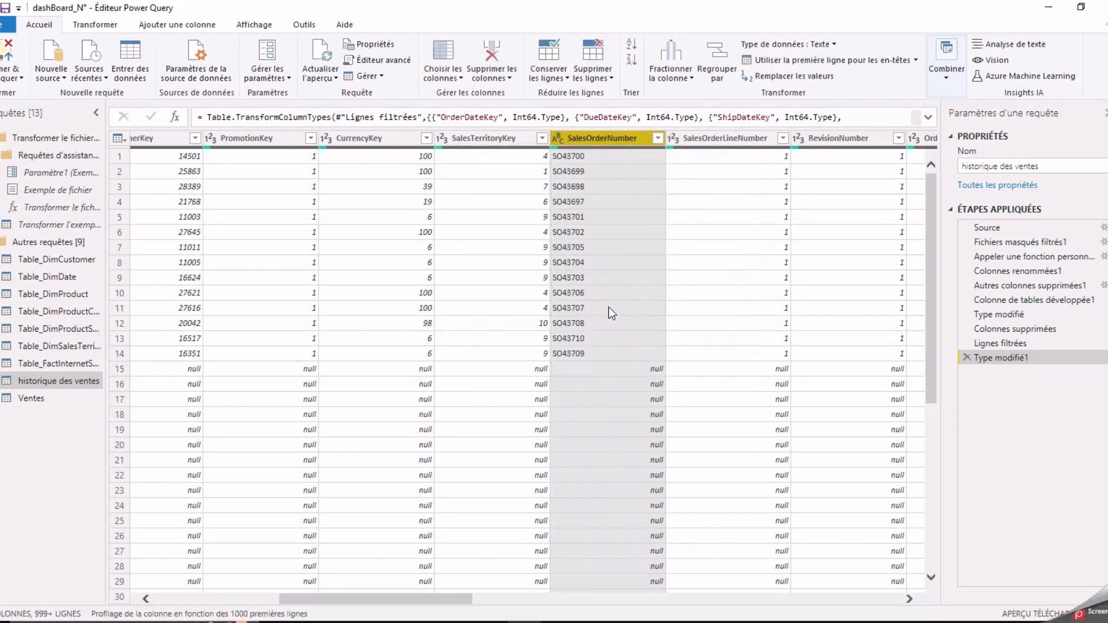
Step: Switch from the Power Query editor to the Power BI Desktop report and load the pending query changes into the model
{"action": "left_click", "coordinate": [751, 139]}
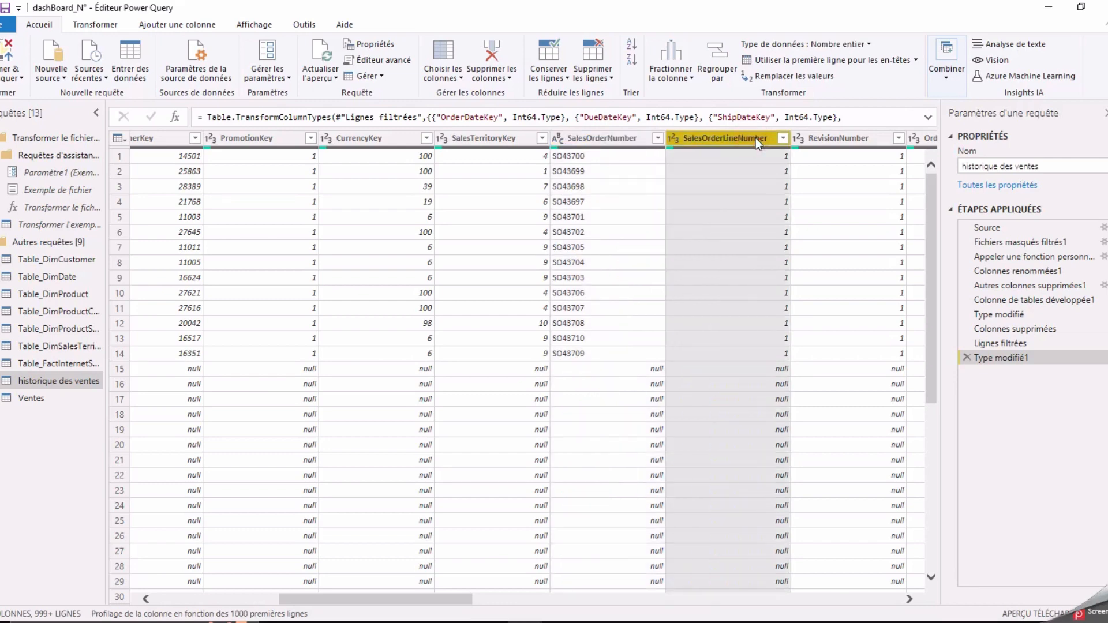
{"action": "left_click_drag", "start_coordinate": [427, 600], "coordinate": [202, 602]}
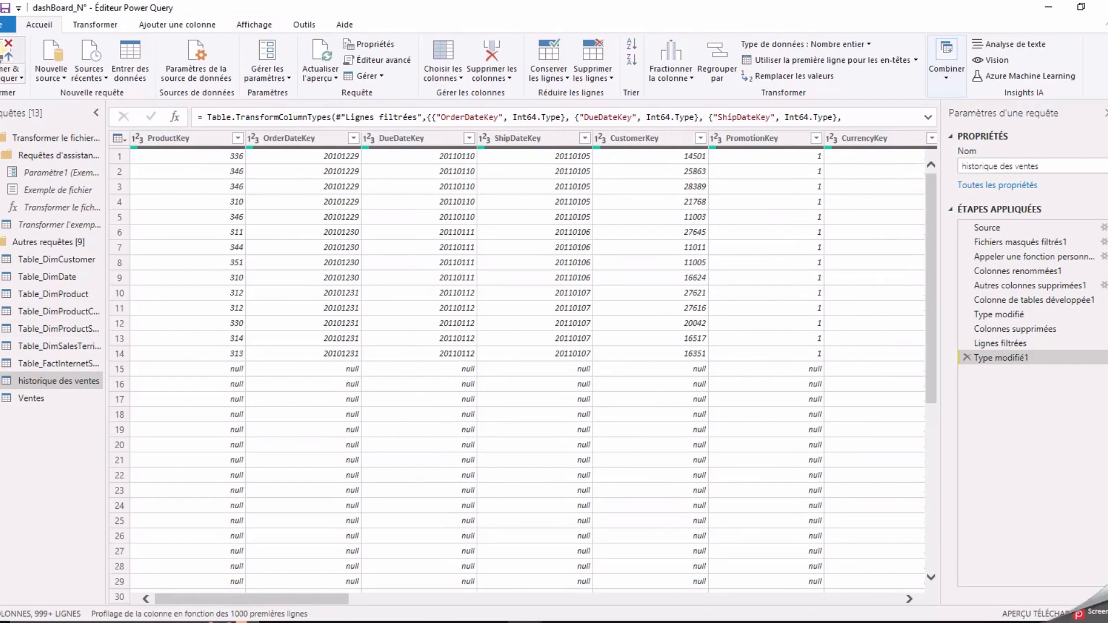
{"action": "key", "text": "alt+Tab"}
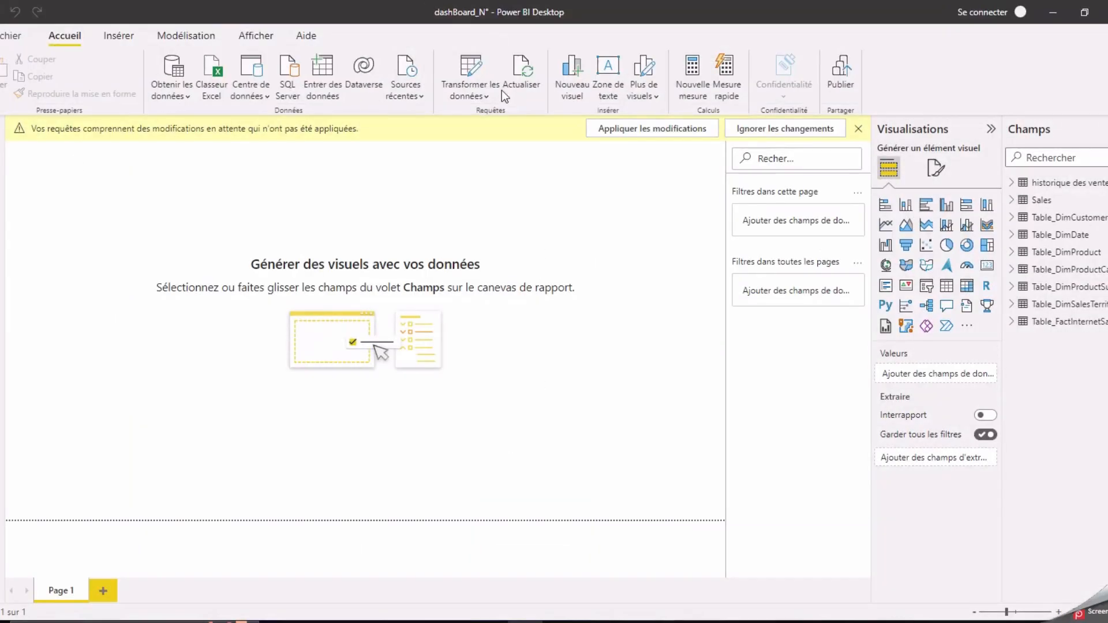
{"action": "left_click", "coordinate": [523, 72]}
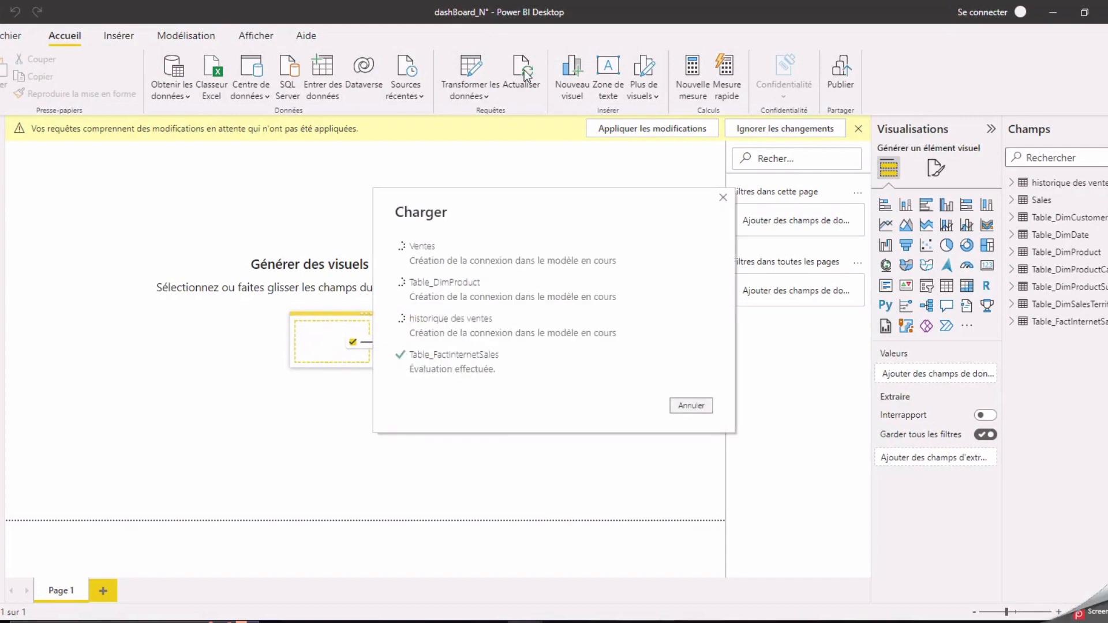